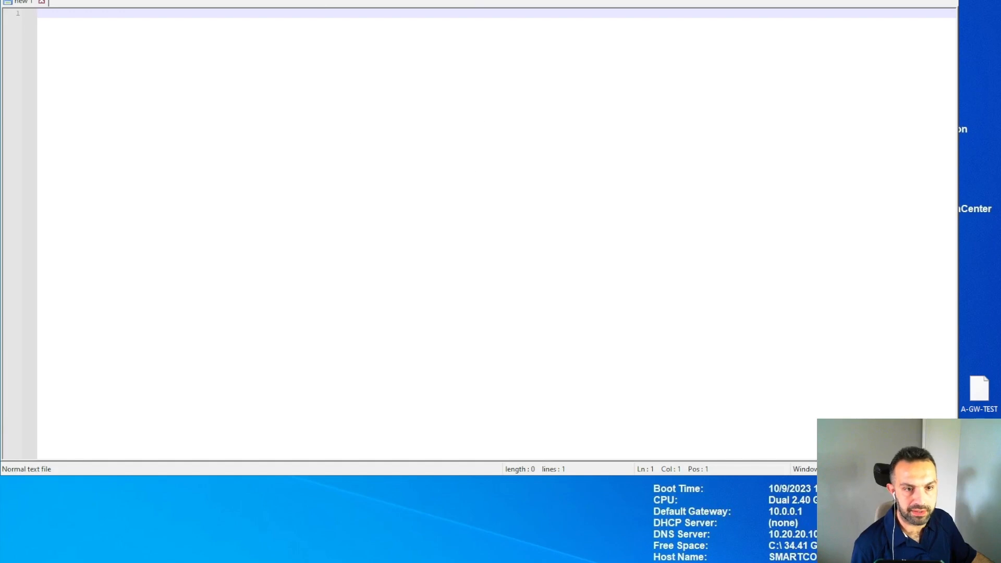
Open the Plugins menu in Notepad++.
click(289, 1)
Find 'compare' in Plugins Admin's Available list and install Compare, letting Notepad++ quit.
click(305, 27)
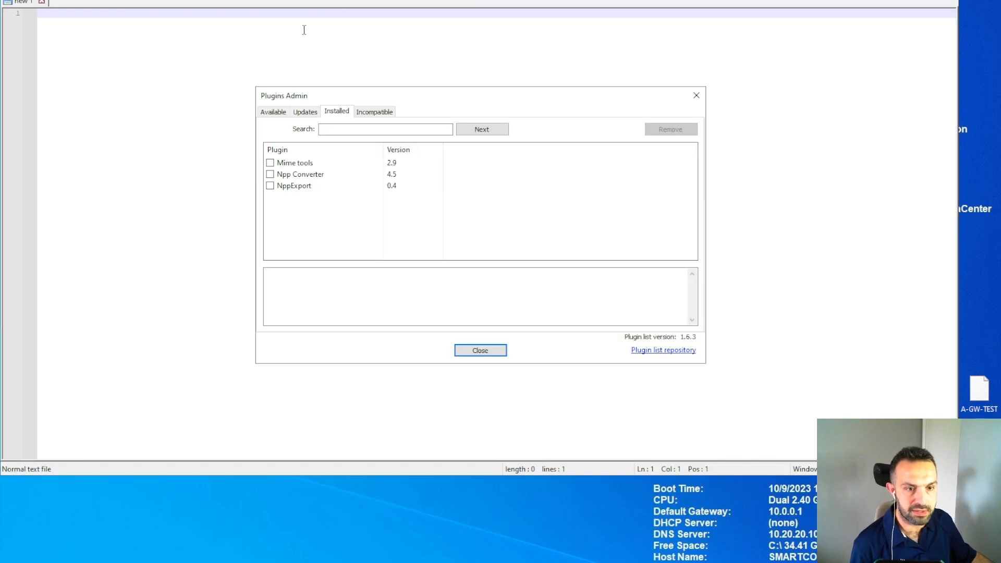
click(281, 112)
click(345, 130)
text(compare)
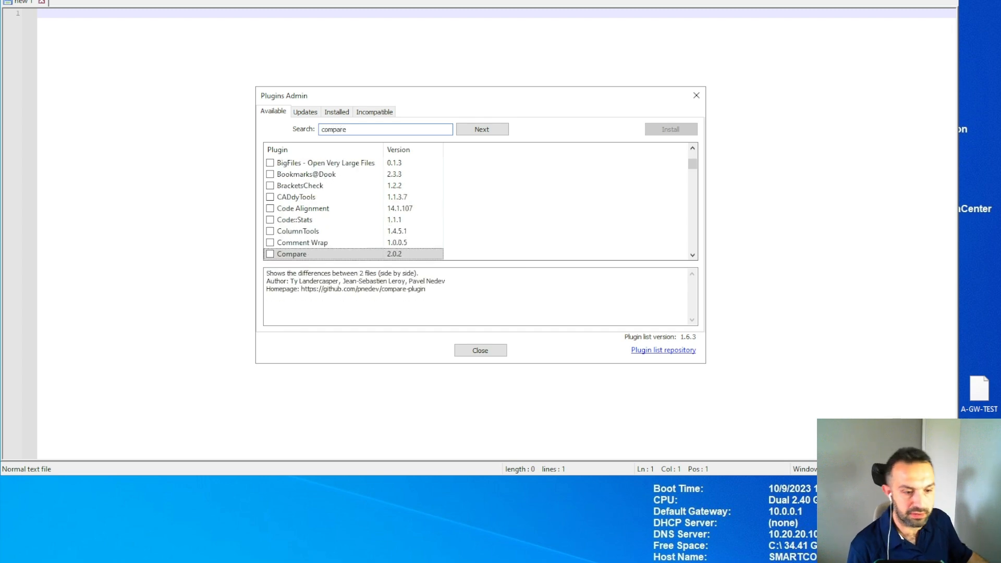
click(270, 254)
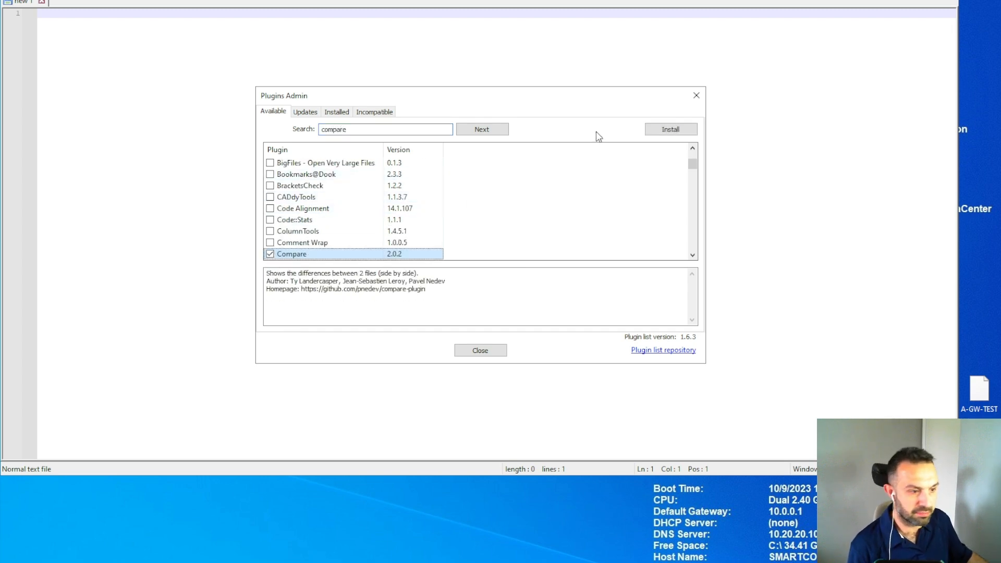
click(657, 131)
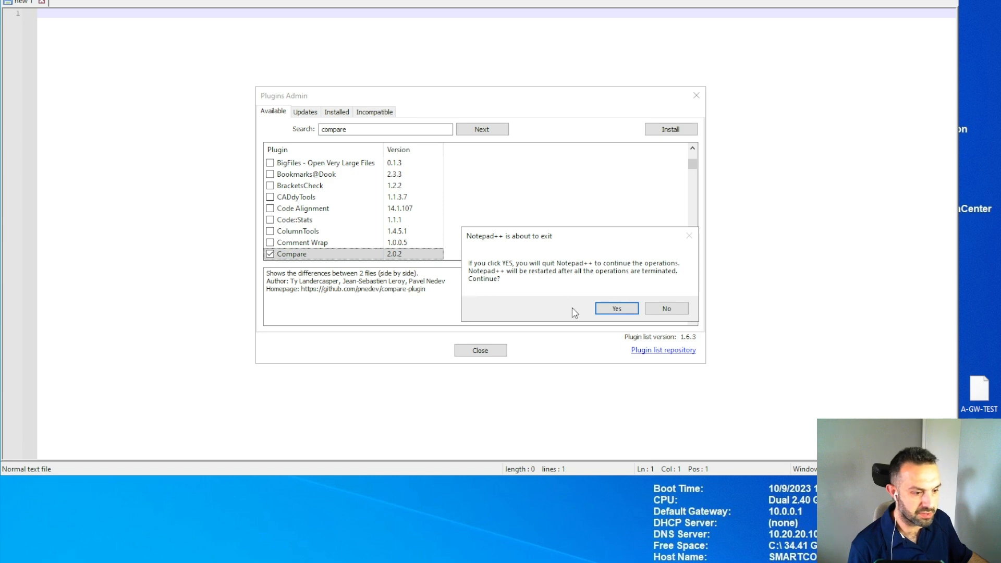
click(613, 309)
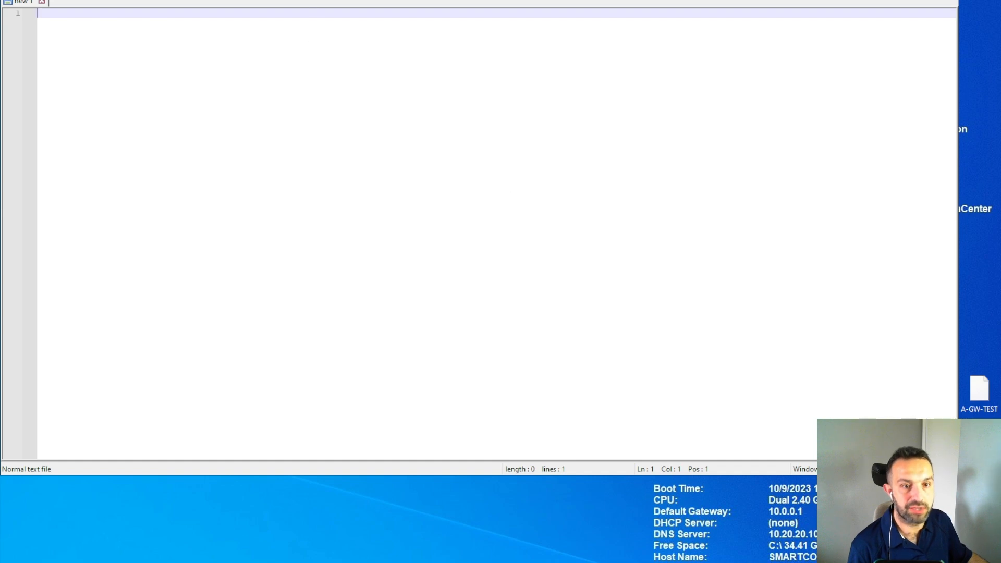
Confirm Compare 2.0.2 appears in Plugins Admin's Installed list.
click(293, 0)
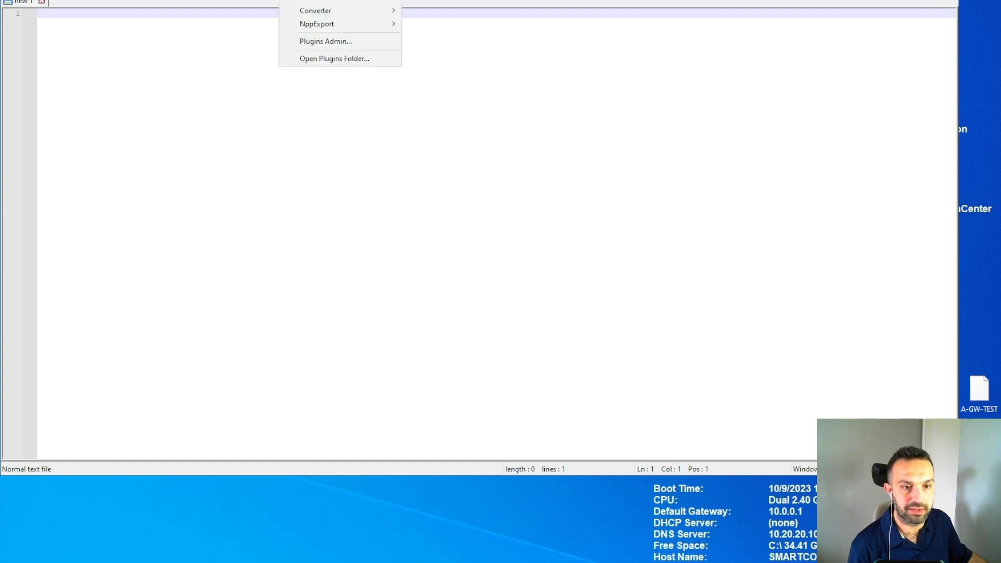
click(319, 41)
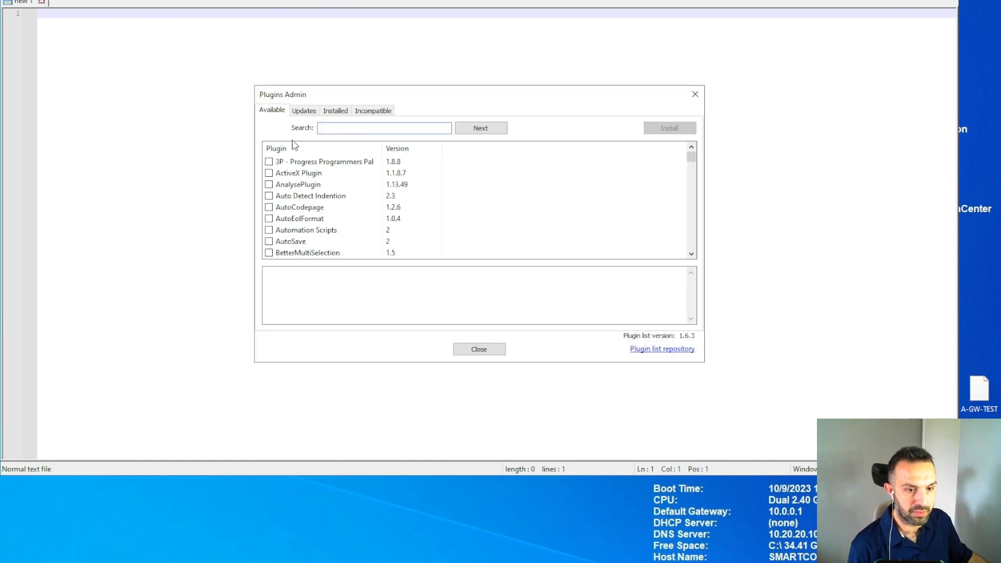
click(336, 111)
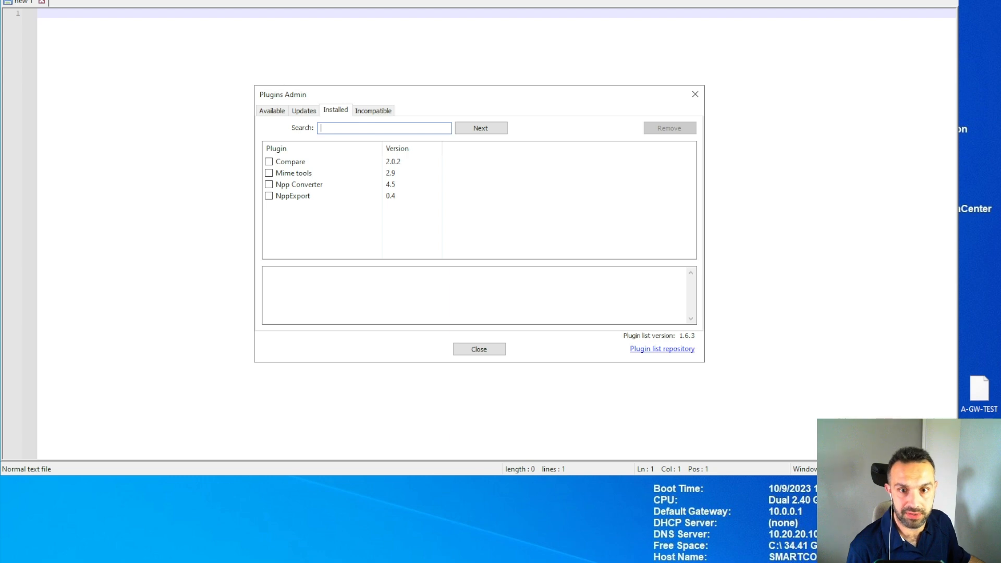
Leave the virtual machine's full-screen view and return to full screen.
key(ctrl+alt+Return)
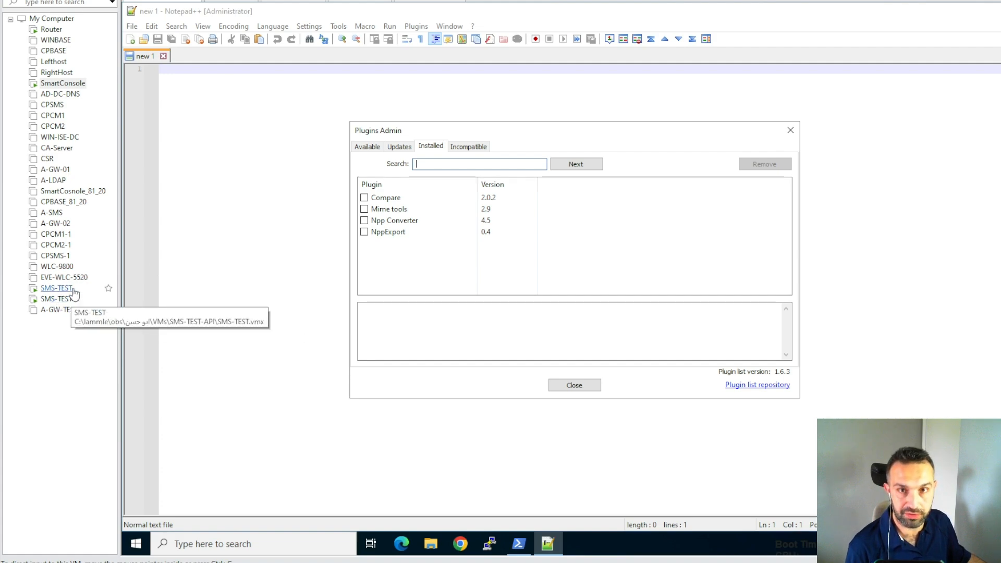
click(54, 0)
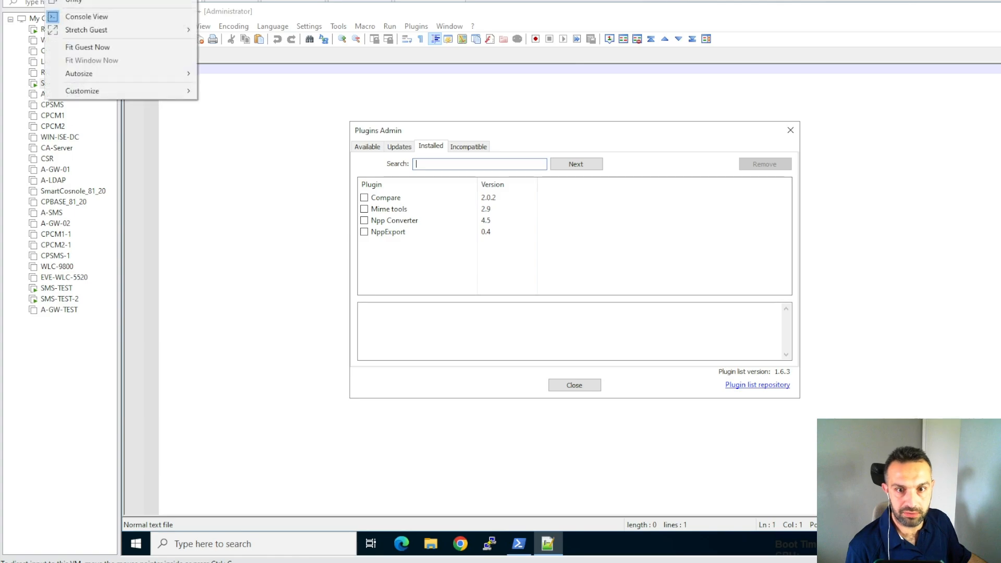
click(76, 0)
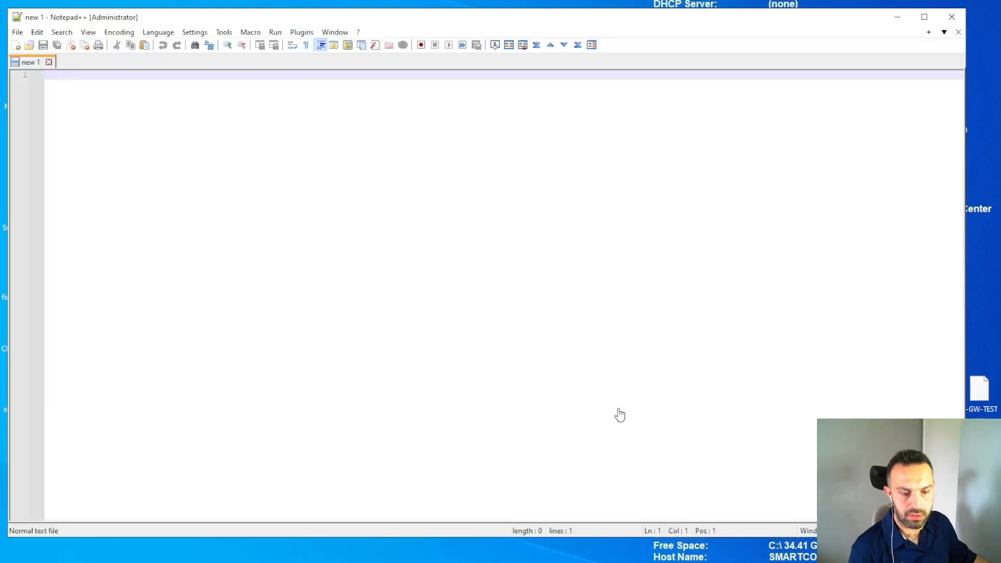
SSH into 10.0.0.15 from PowerShell and save the configuration as config-1.txt.
key(alt+Tab)
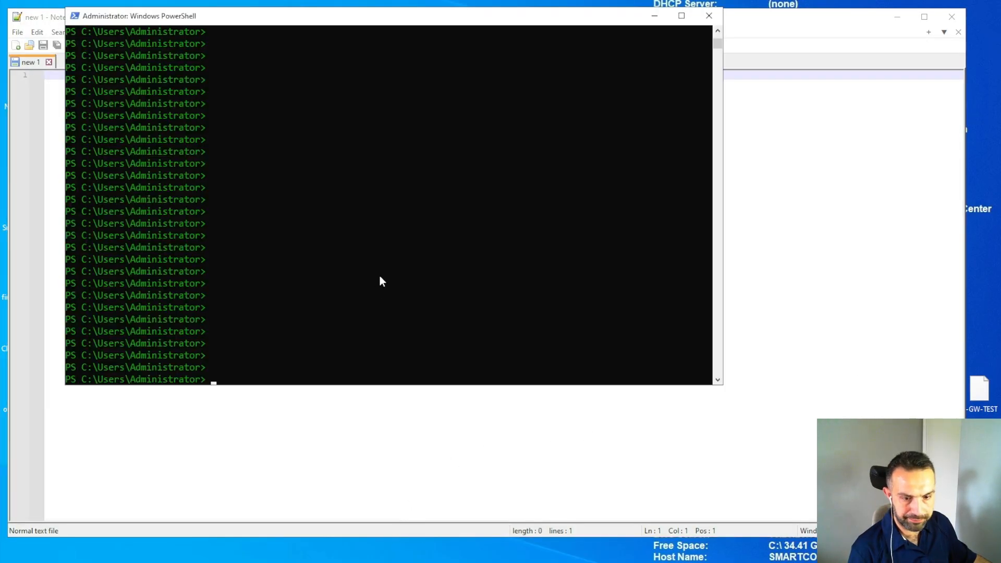
key(ctrl+v)
key(Return)
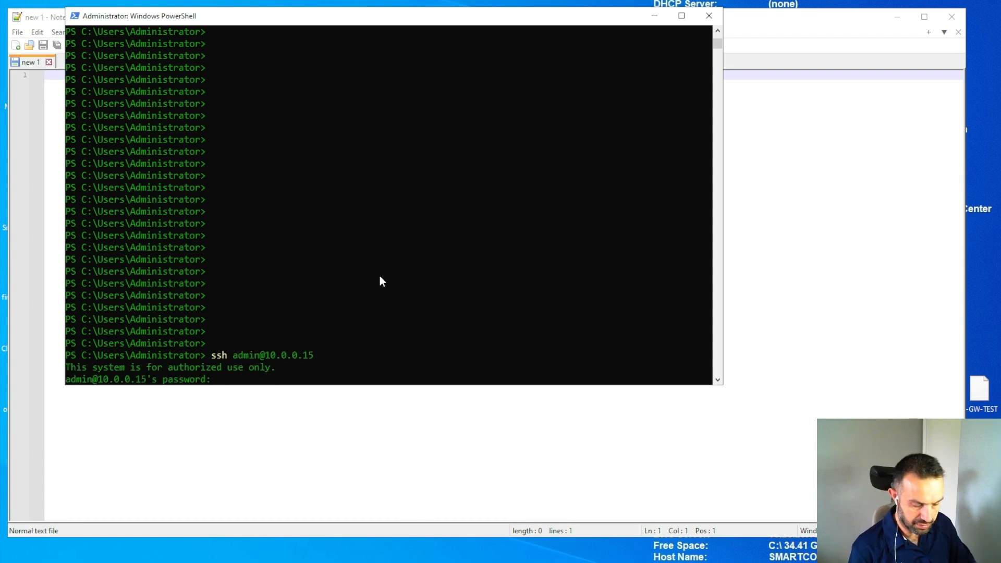
key(Return)
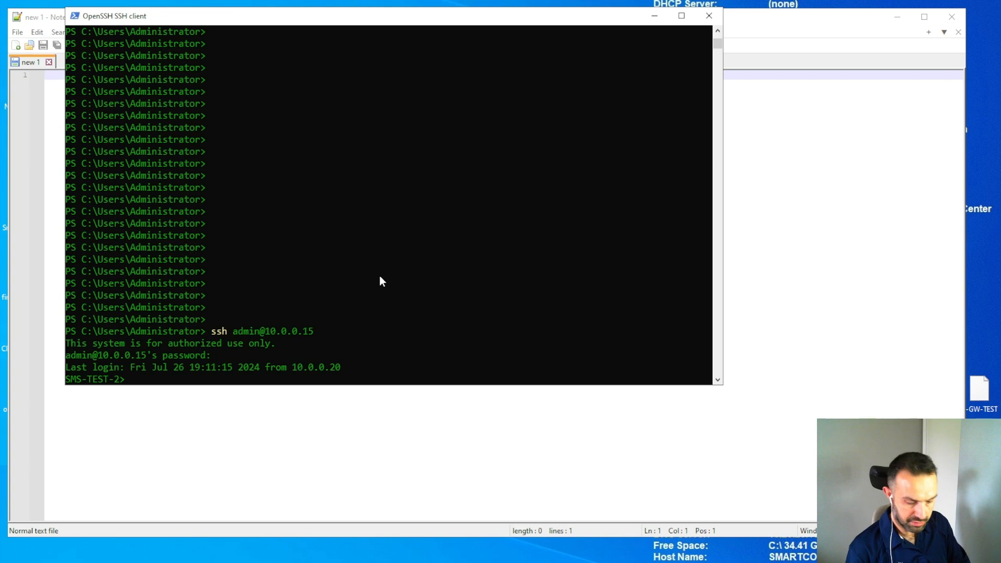
text(save con)
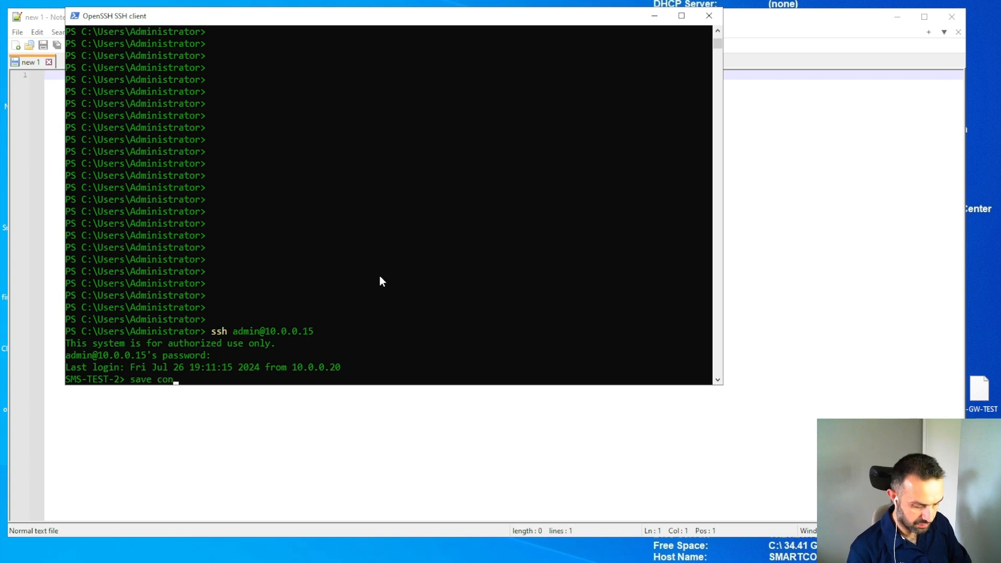
text(figurat)
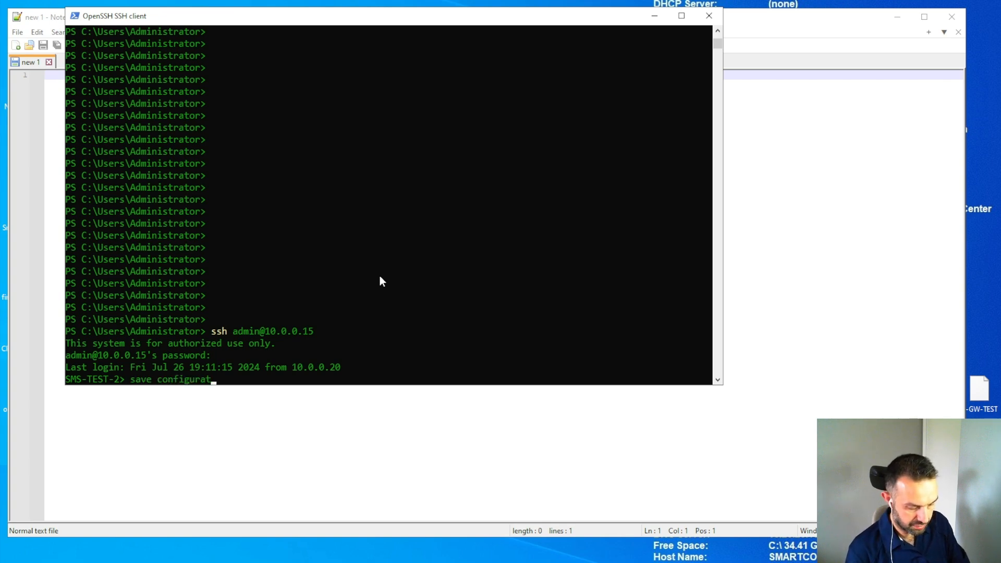
text(ion config)
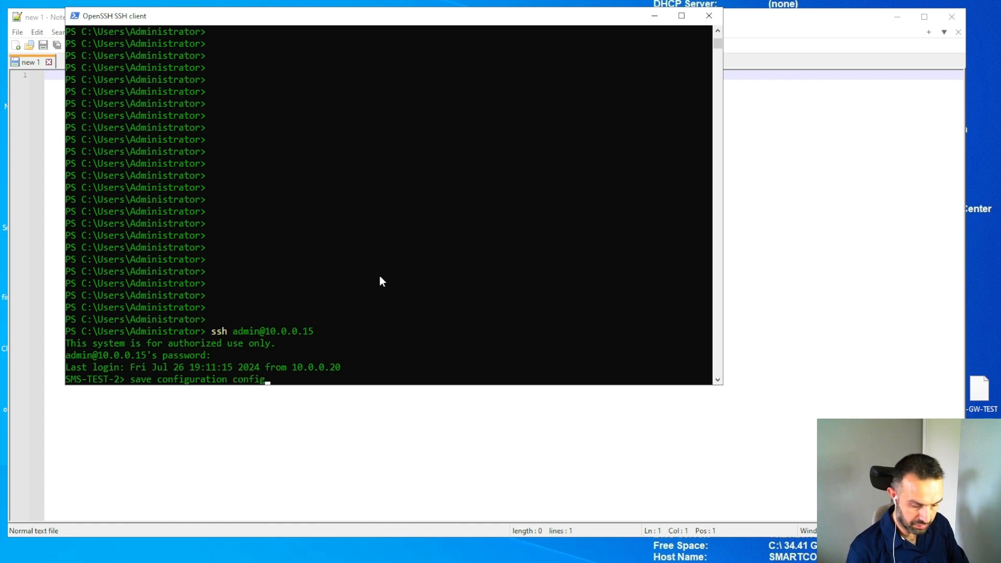
text(-1)
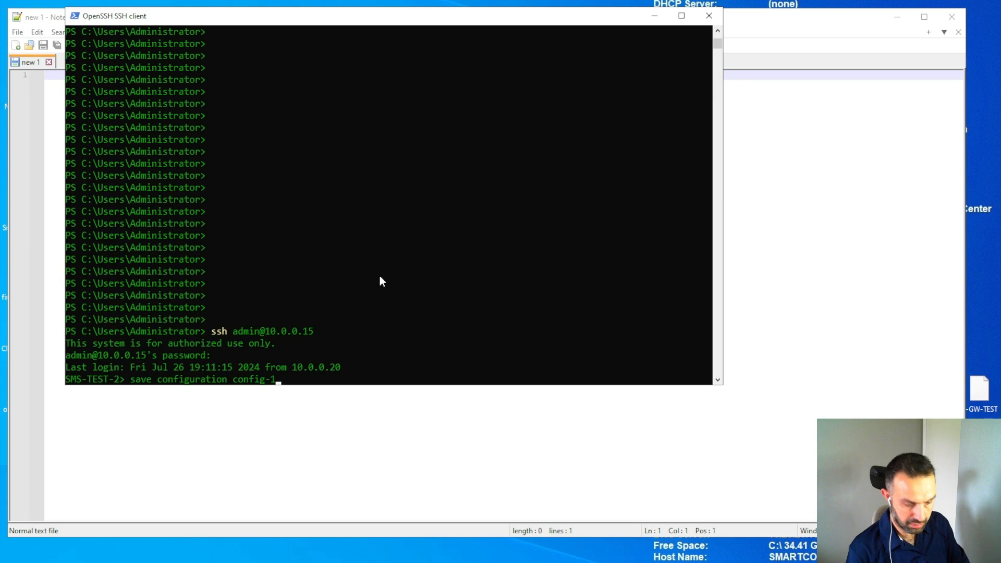
text(.txt)
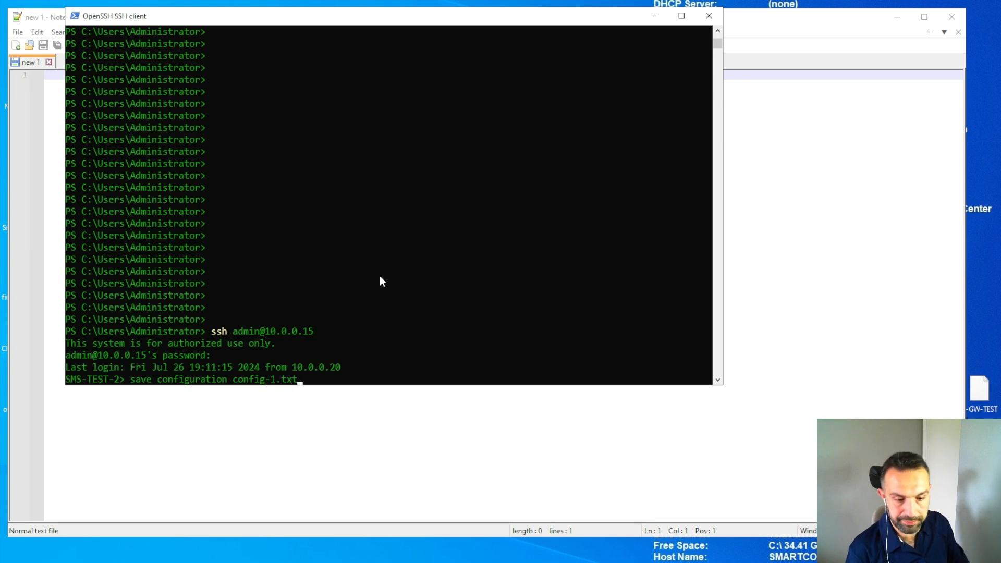
key(Return)
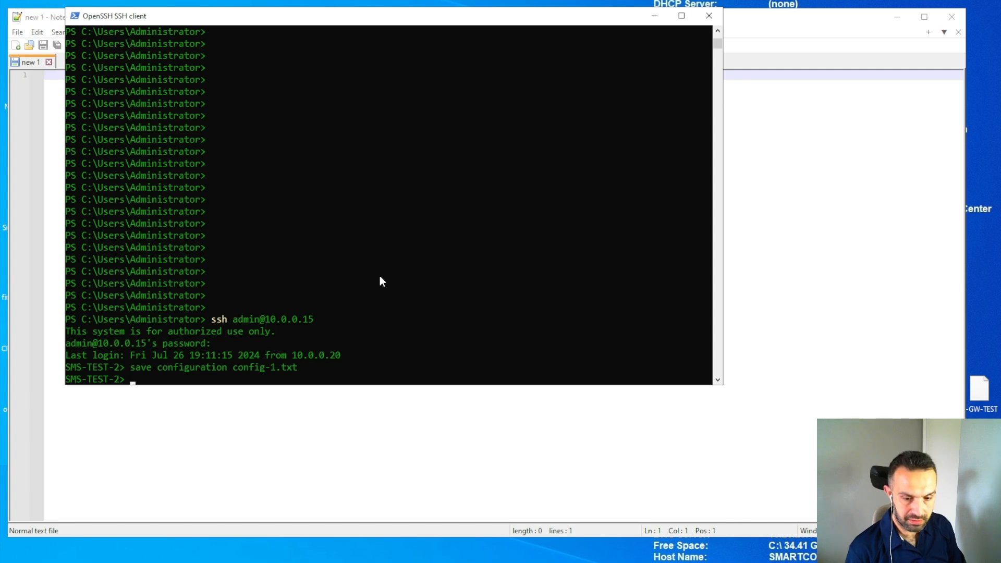
Enter expert mode and change the admin login shell to /bin/bash with chsh.
text(exp)
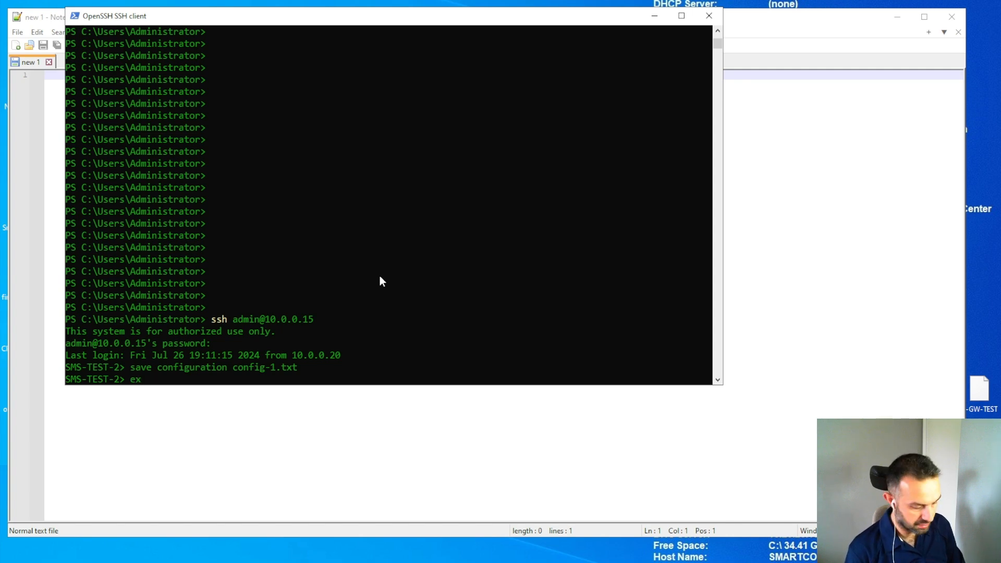
key(Return)
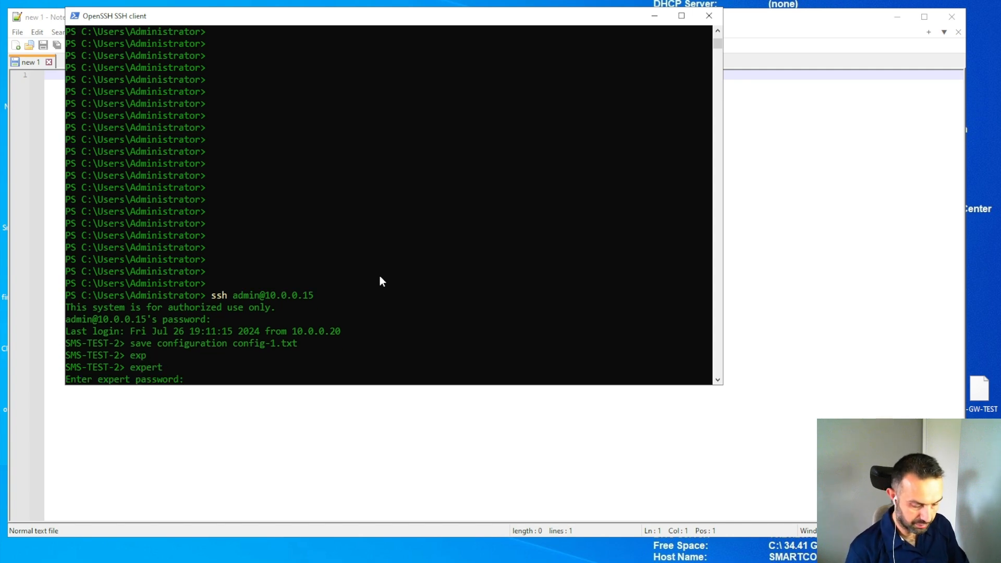
key(Return)
text(chsh)
key(Return)
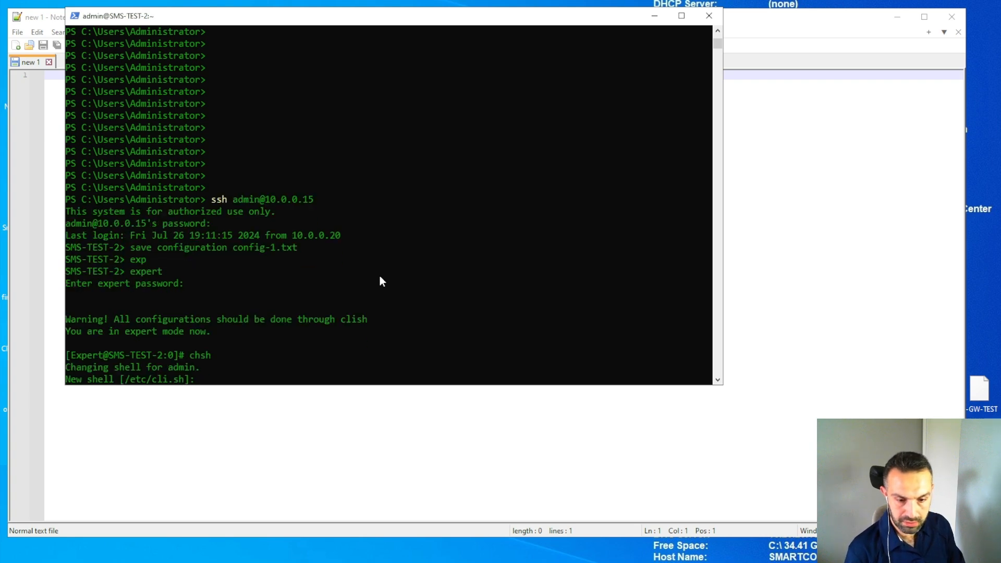
text(/bin)
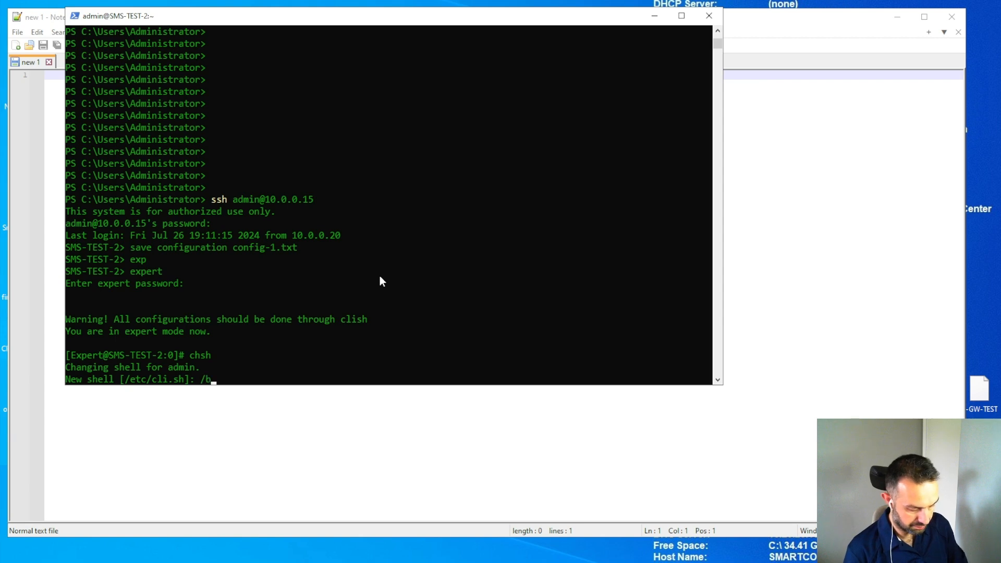
text(bash)
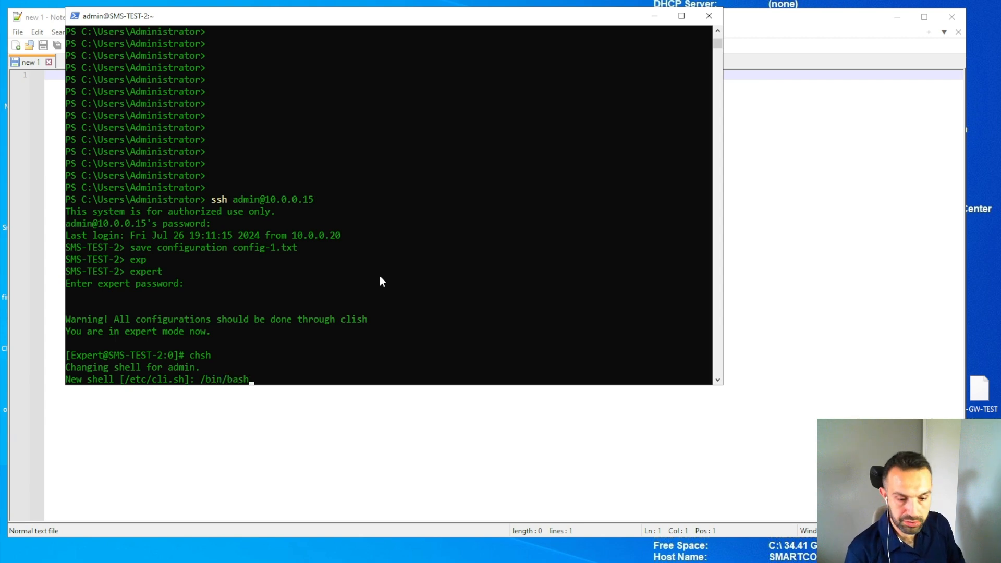
key(Return)
text(exit)
key(Return)
text(exit)
key(Return)
key(Up)
key(BackSpace)
key(BackSpace)
text(200)
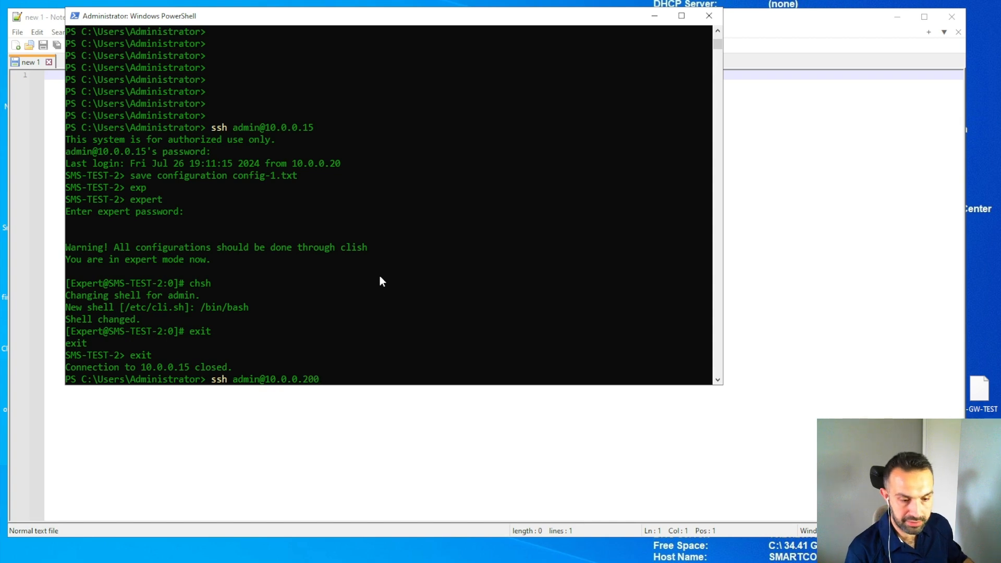
key(Return)
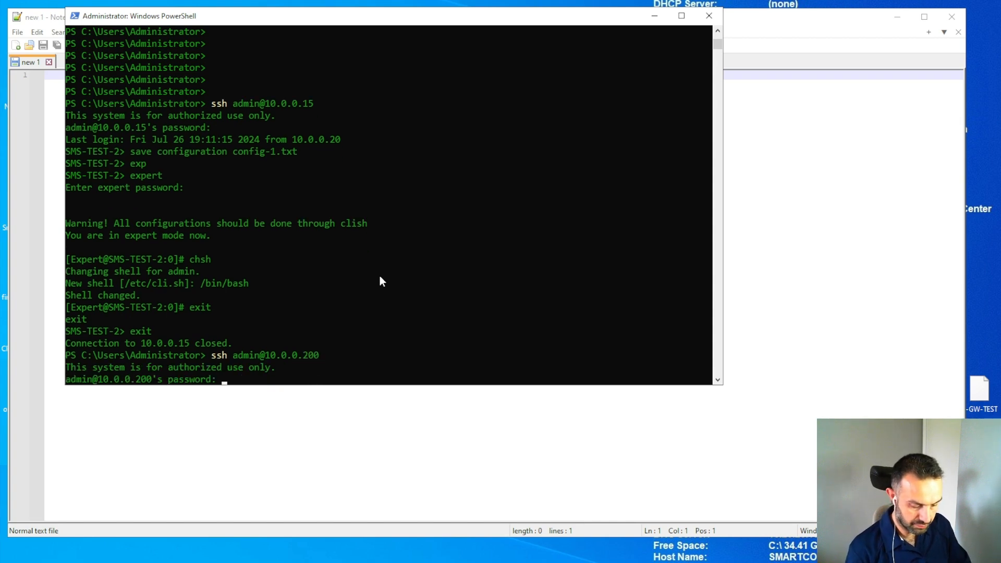
Log in to the firewall and save its configuration as config-2.txt.
key(Return)
text(s)
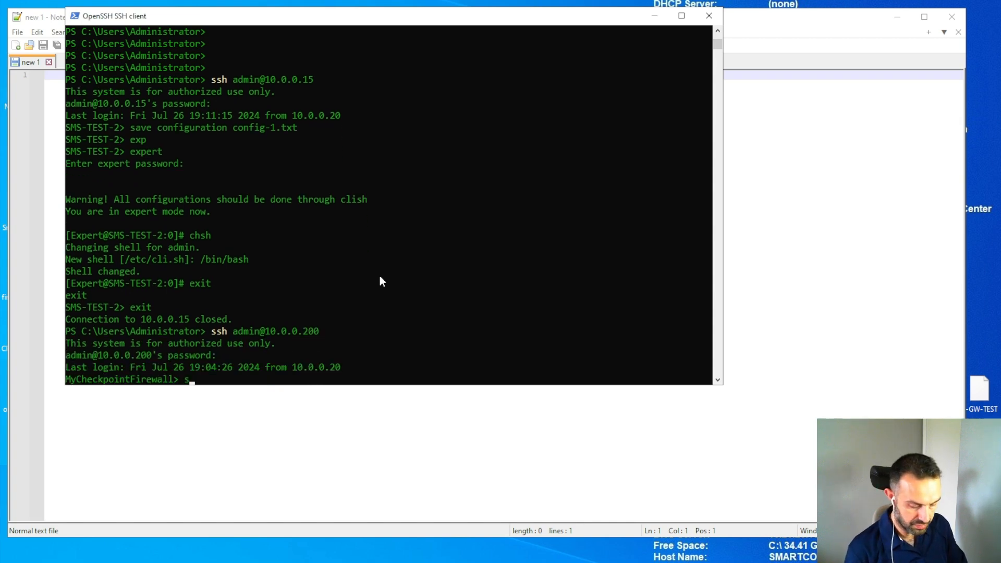
text(ave config)
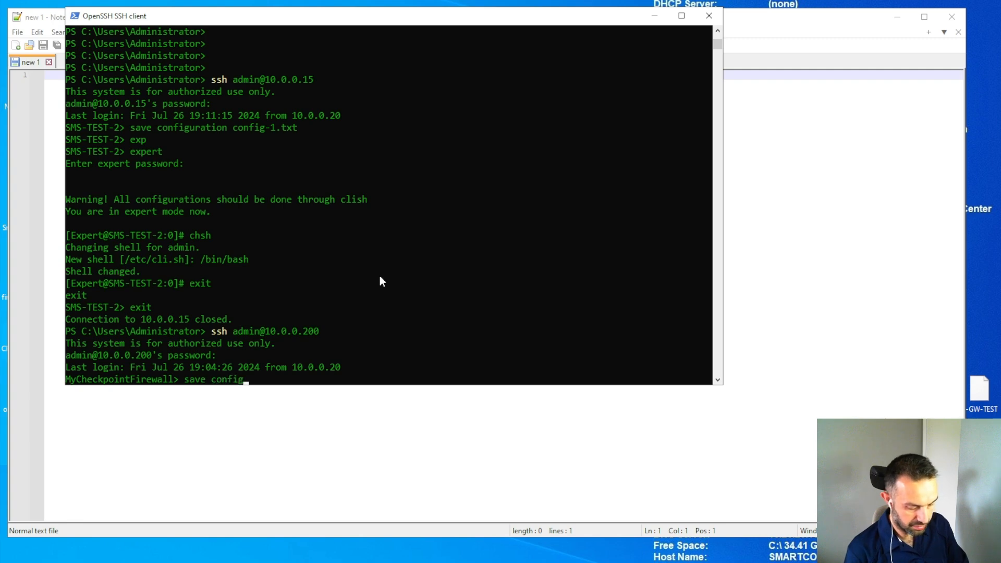
text(uratio)
text(n )
text(config)
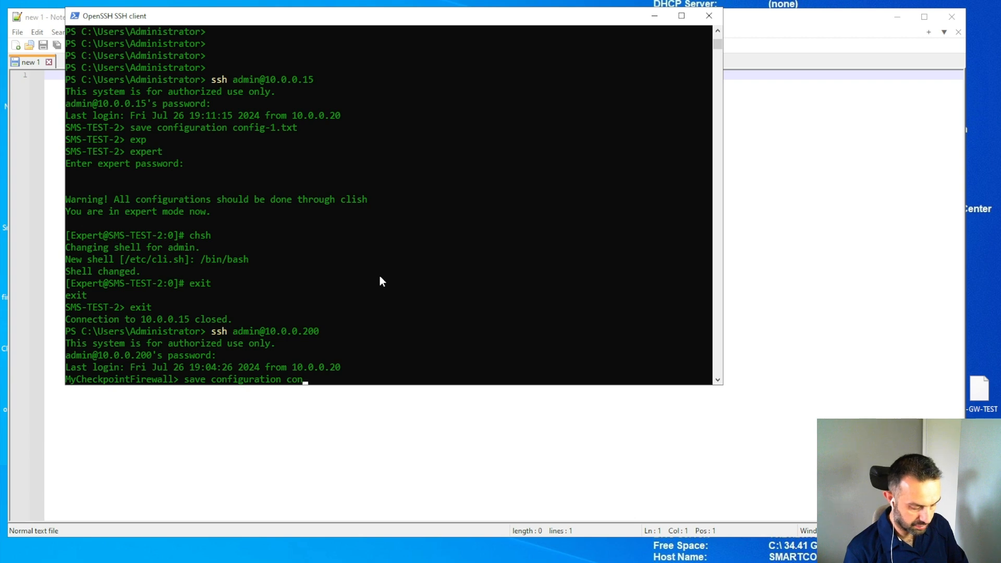
text(-)
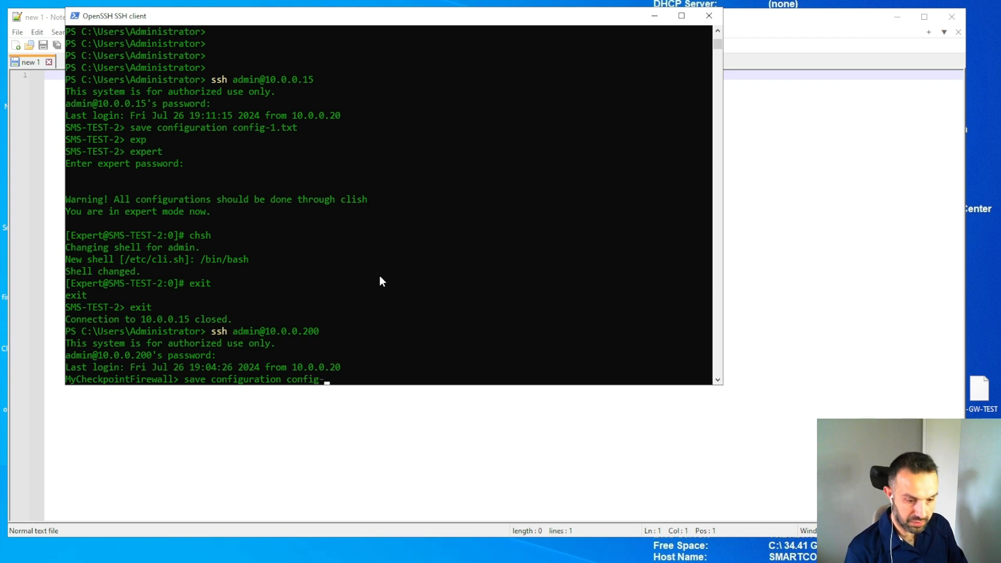
text(2.txt)
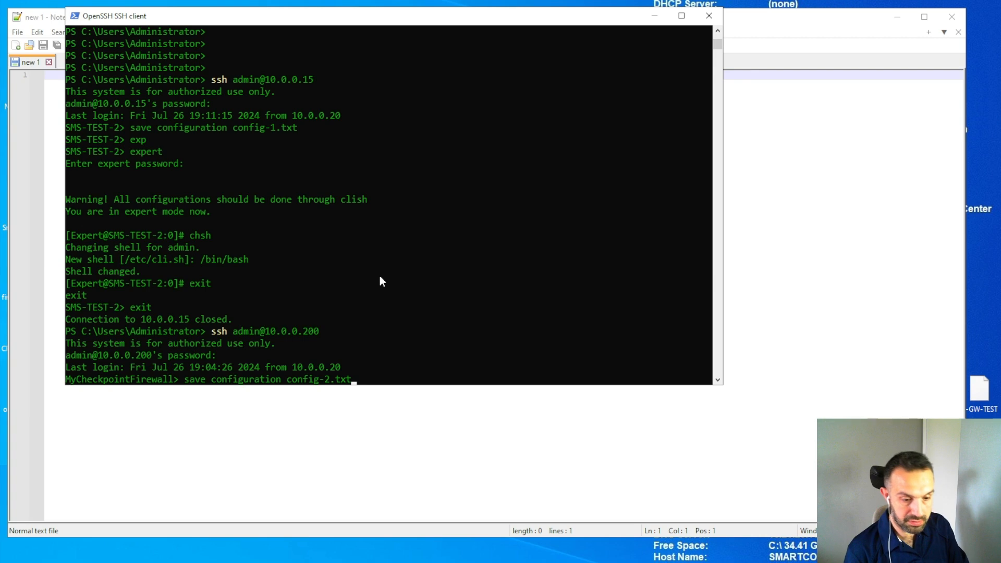
key(Return)
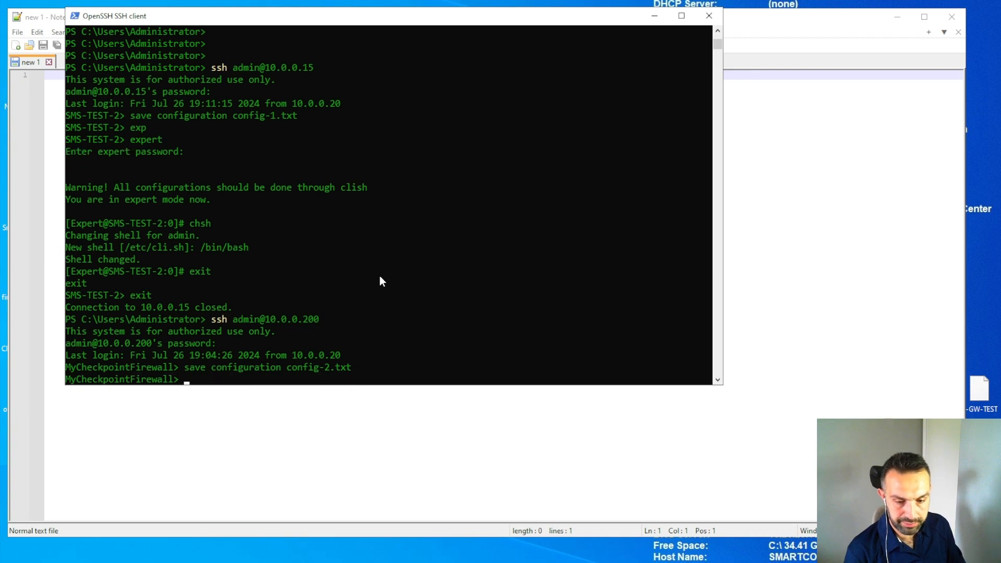
Enter expert mode and change the admin shell to /bin/bash.
text(exp)
key(Tab)
key(Return)
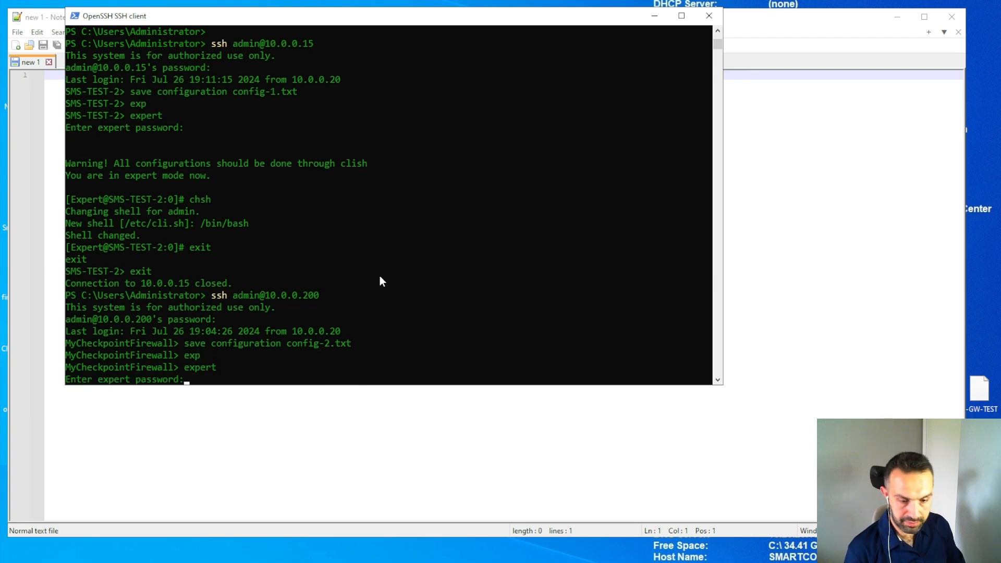
key(Return)
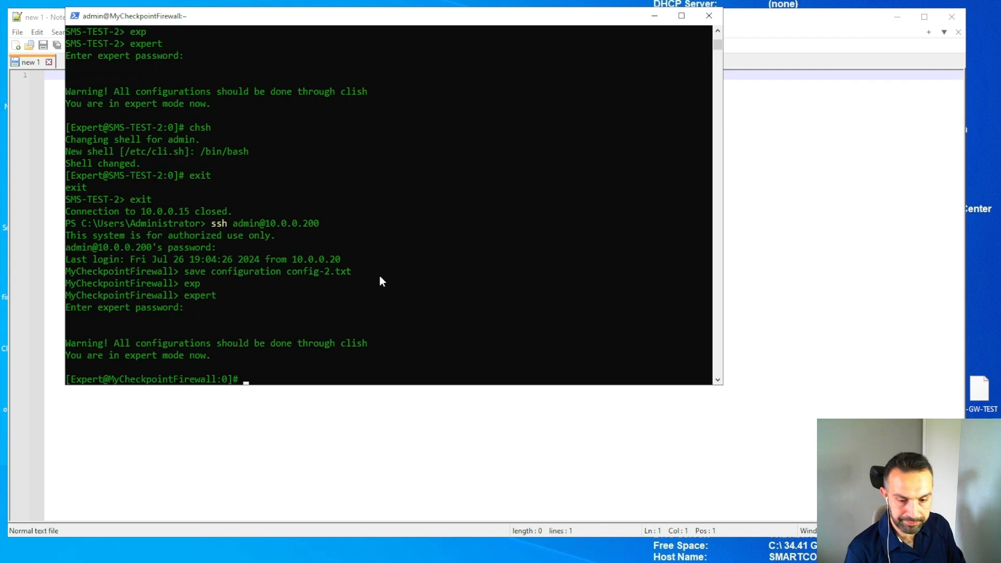
text(chsh)
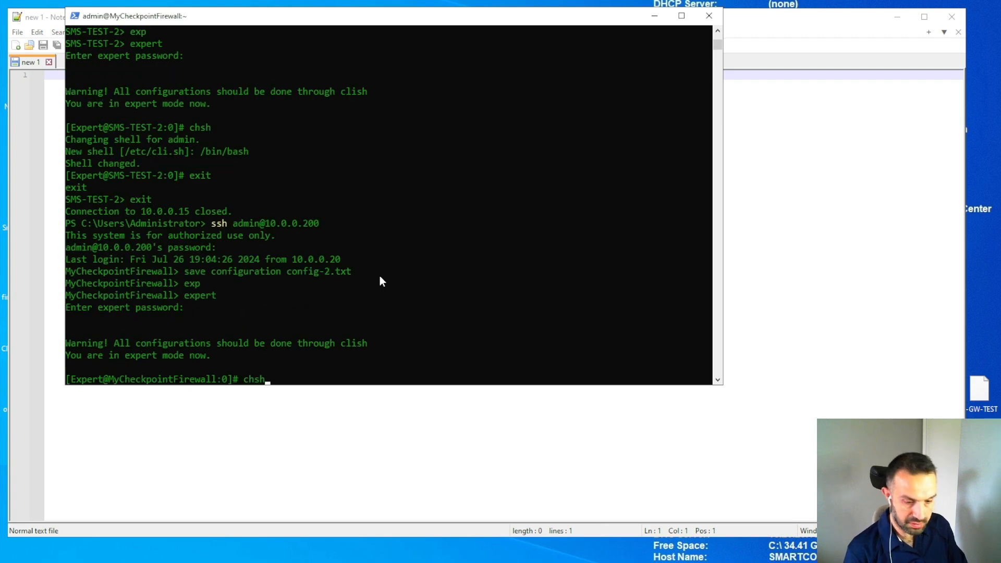
key(Return)
text(/bin/bash)
key(Return)
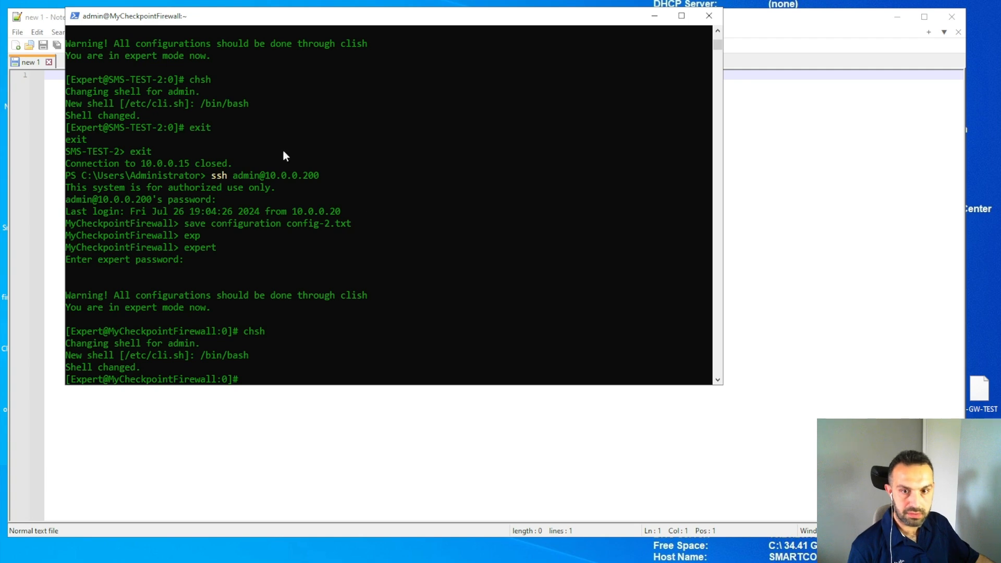
key(super)
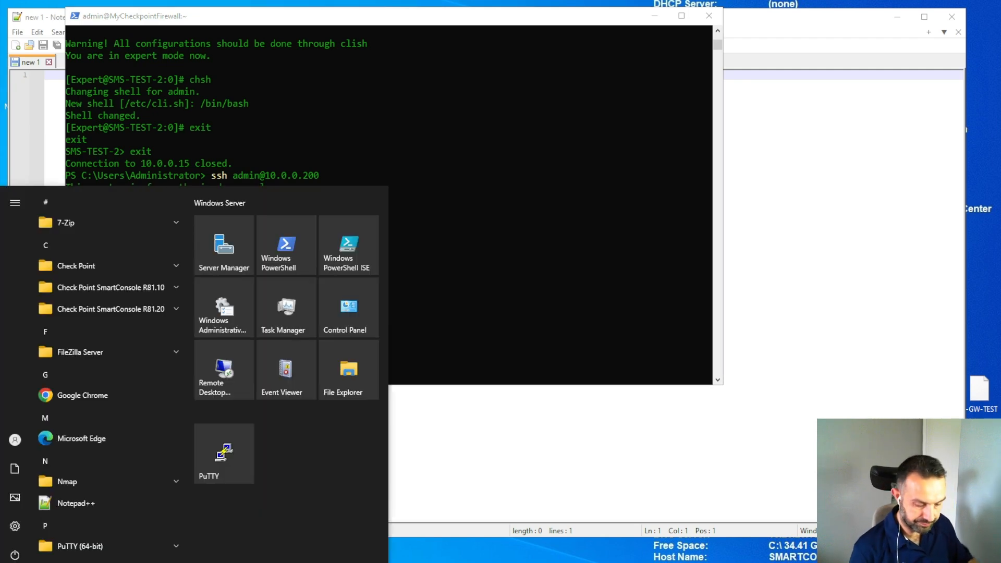
Search the Start menu for WinSCP and launch it.
text(w)
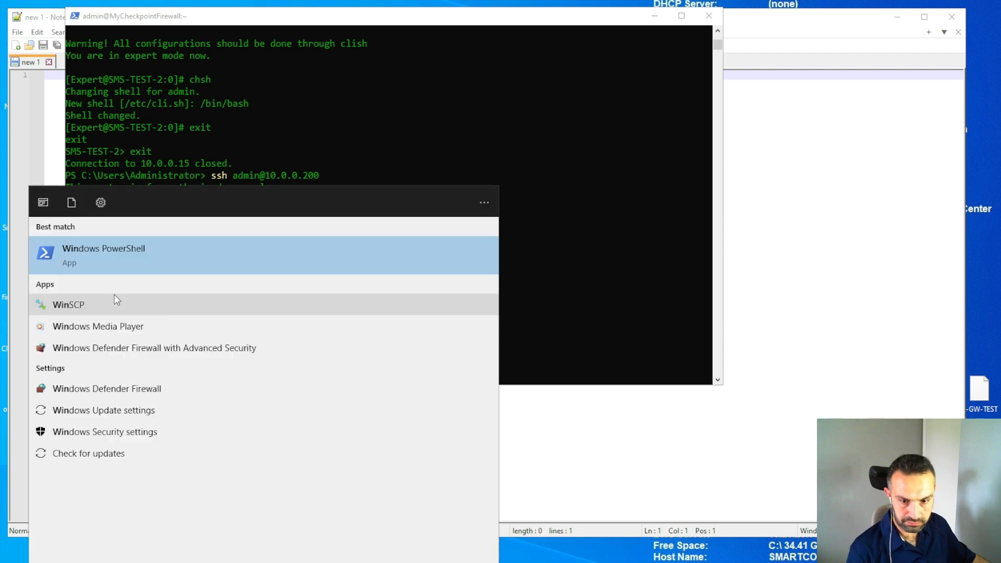
click(80, 310)
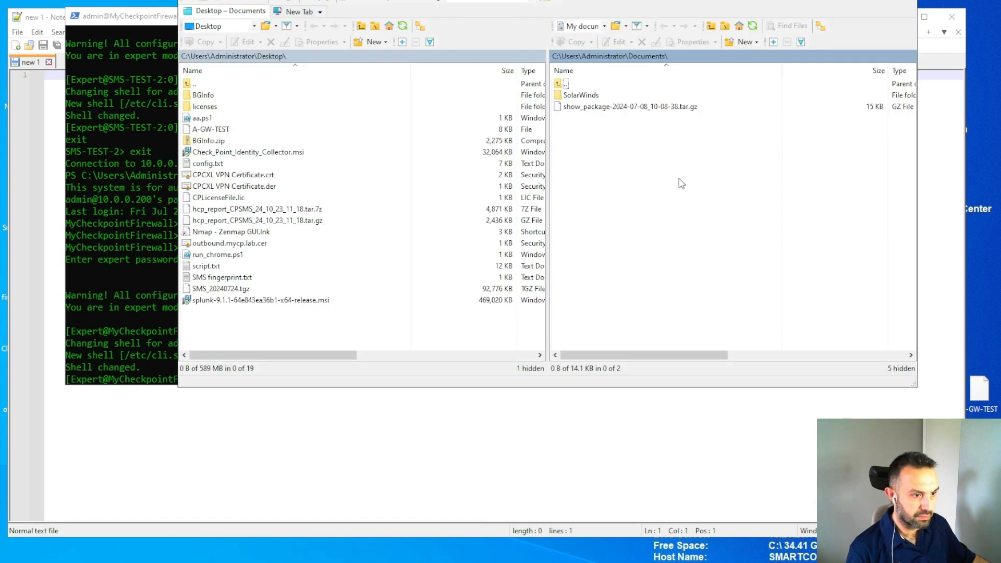
Log in to 10.0.0.15 over SFTP as admin with the account password.
text(10.0.0.15)
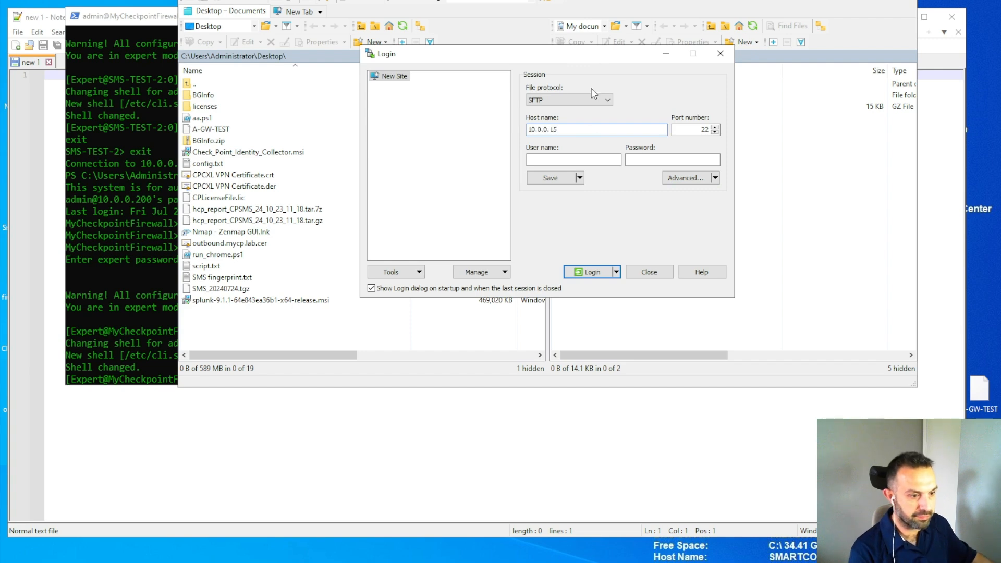
click(594, 160)
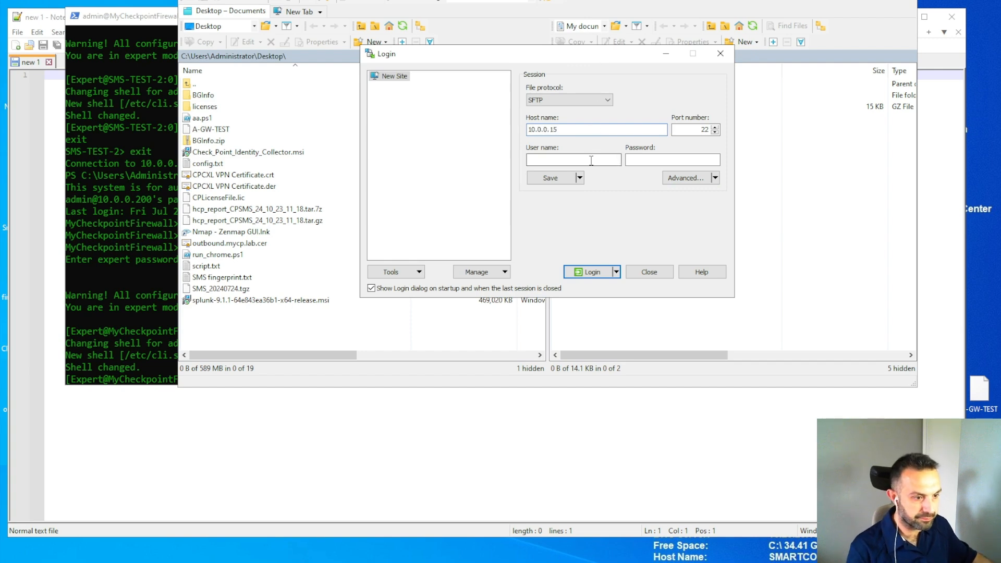
text(admin)
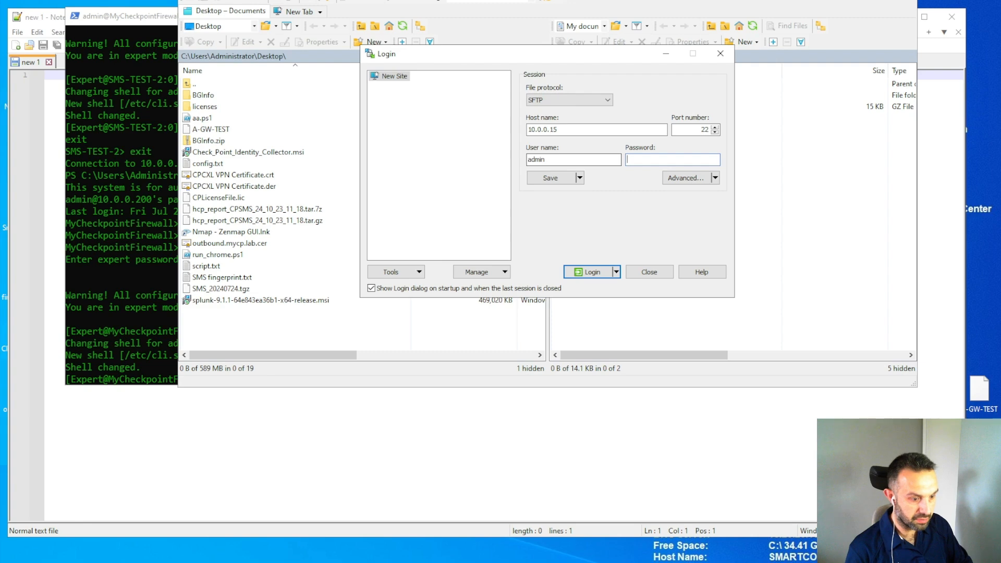
text(•••••••••)
key(Return)
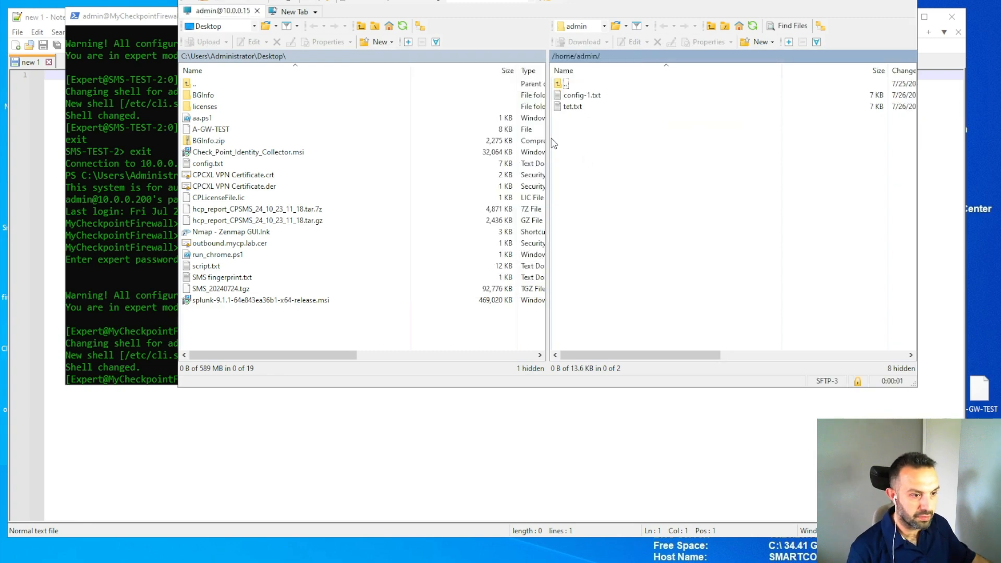
Download config-1.txt to the local Desktop, then close WinSCP and end the session.
drag(580, 95, 259, 329)
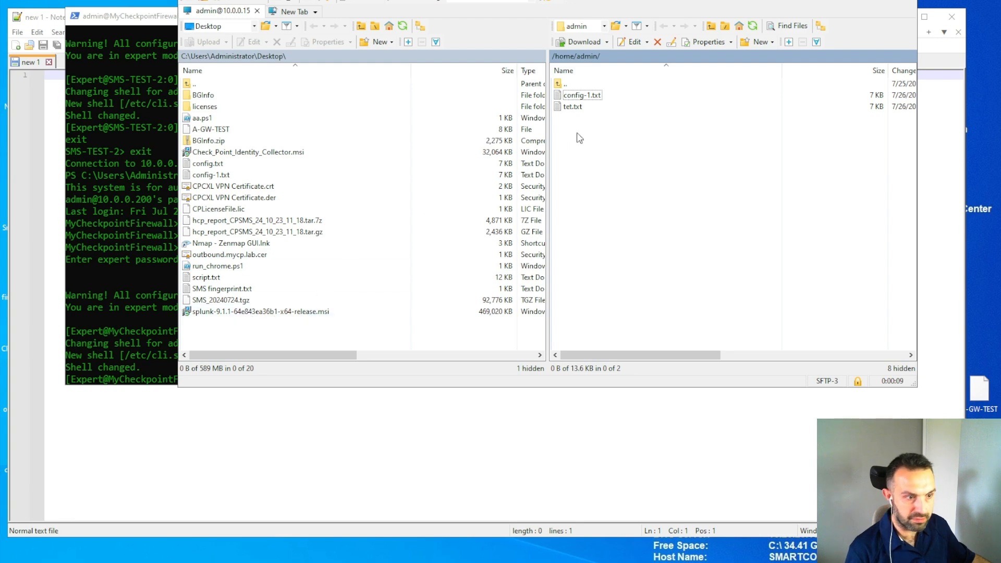
click(577, 99)
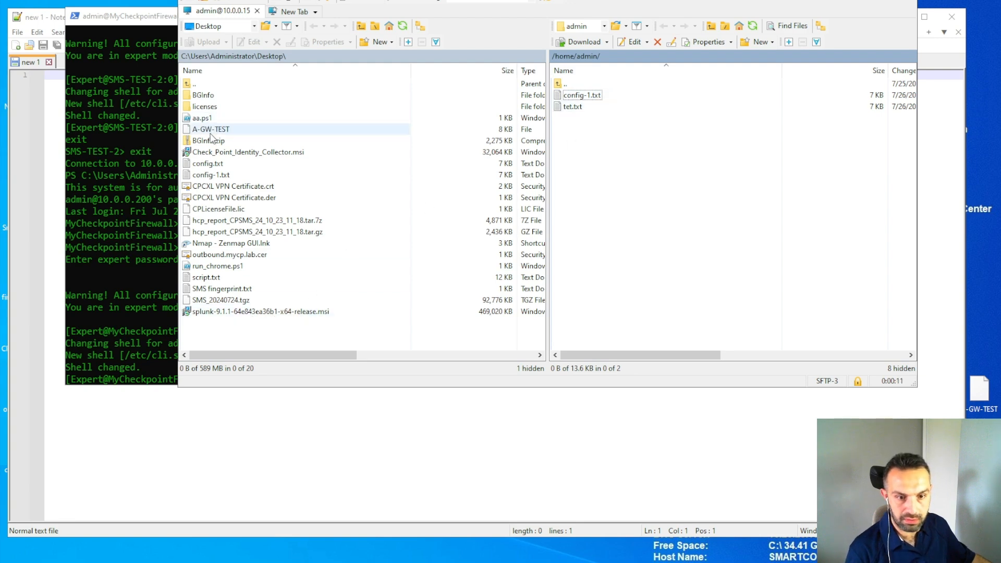
click(215, 176)
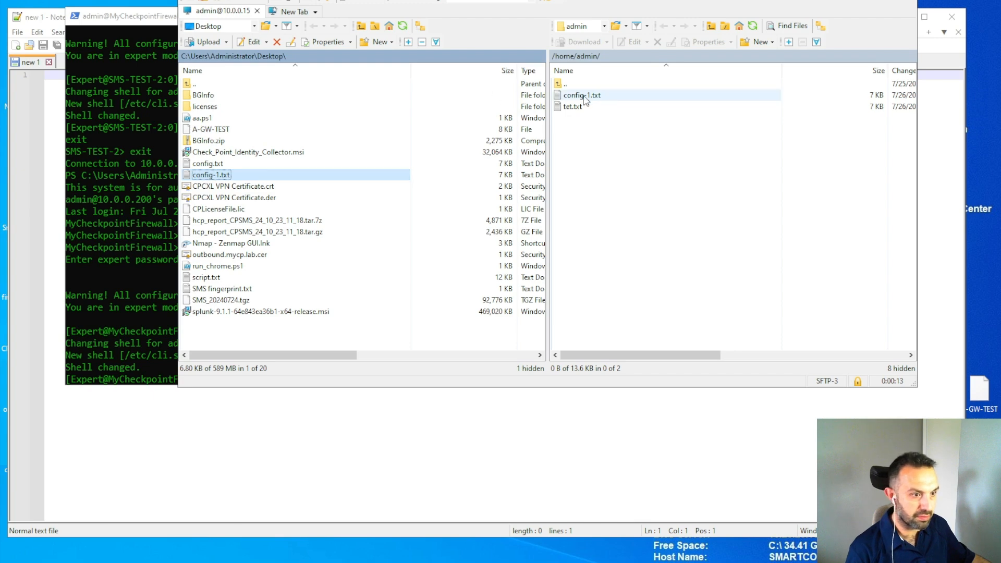
key(alt+F4)
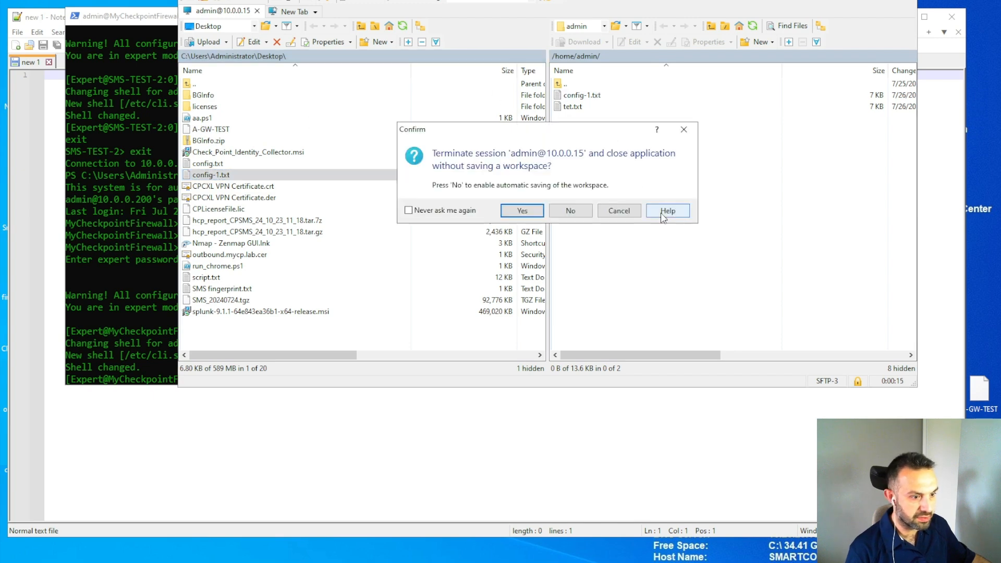
click(523, 213)
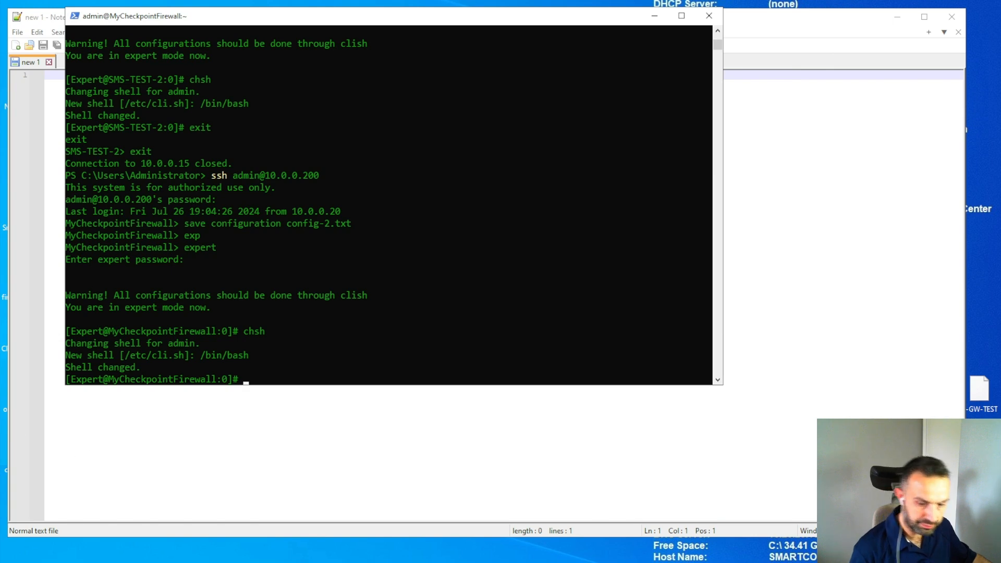
Relaunch WinSCP from the Start menu and start entering host 10.0.0.200.
click(10, 562)
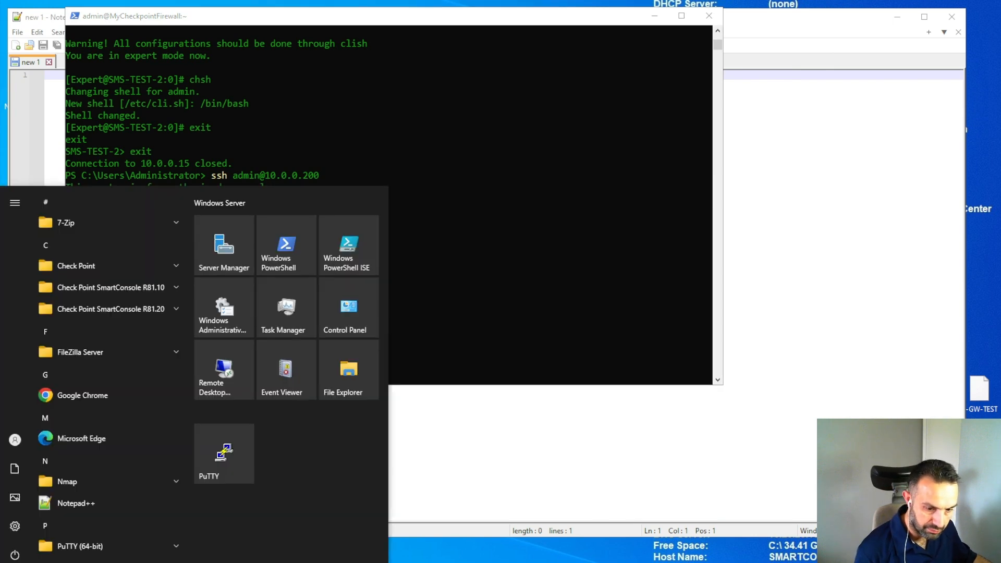
text(win)
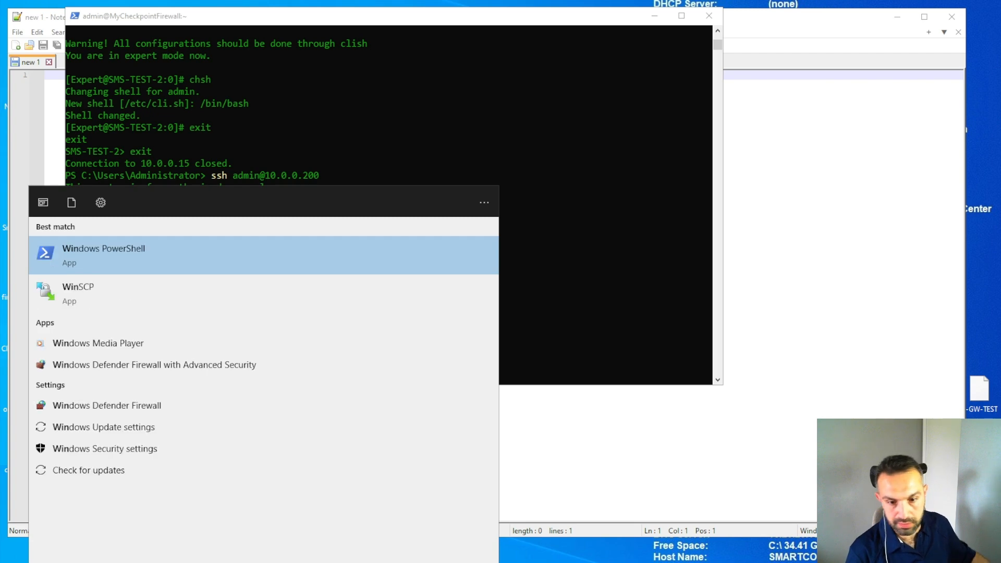
click(84, 292)
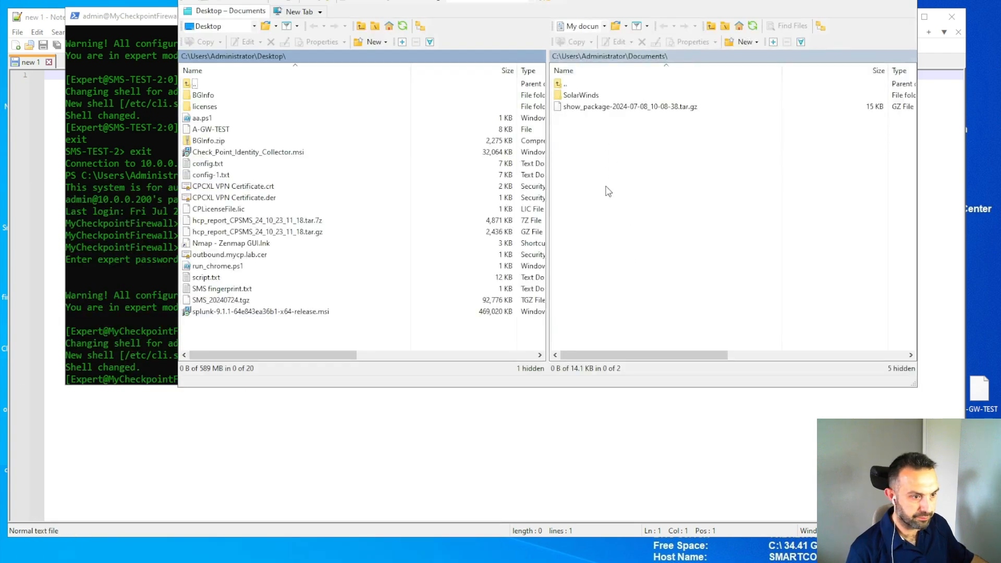
text(10.0.0.200)
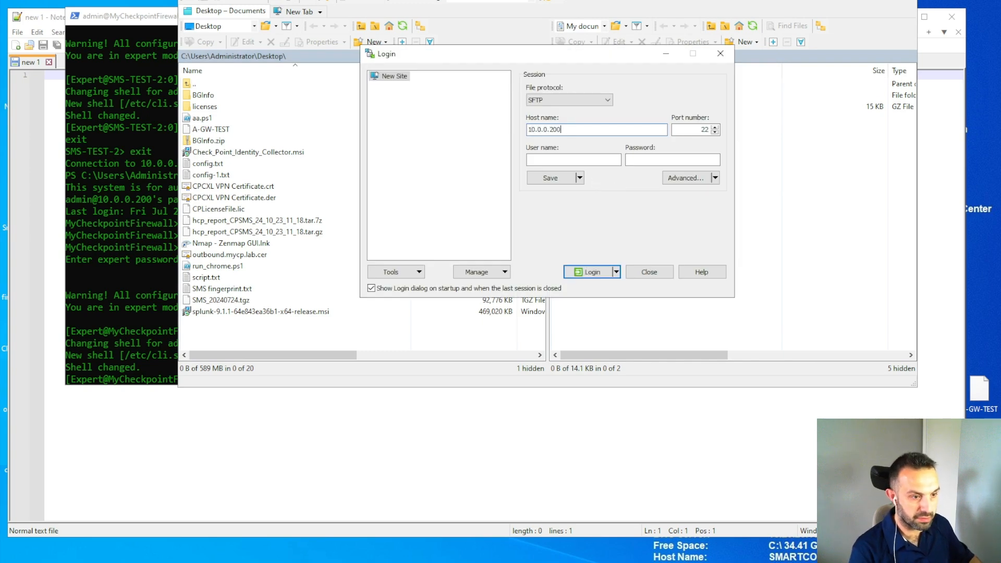
Log in to 10.0.0.200 and copy config-2.txt from /home/admin to the Desktop.
key(Tab)
key(Tab)
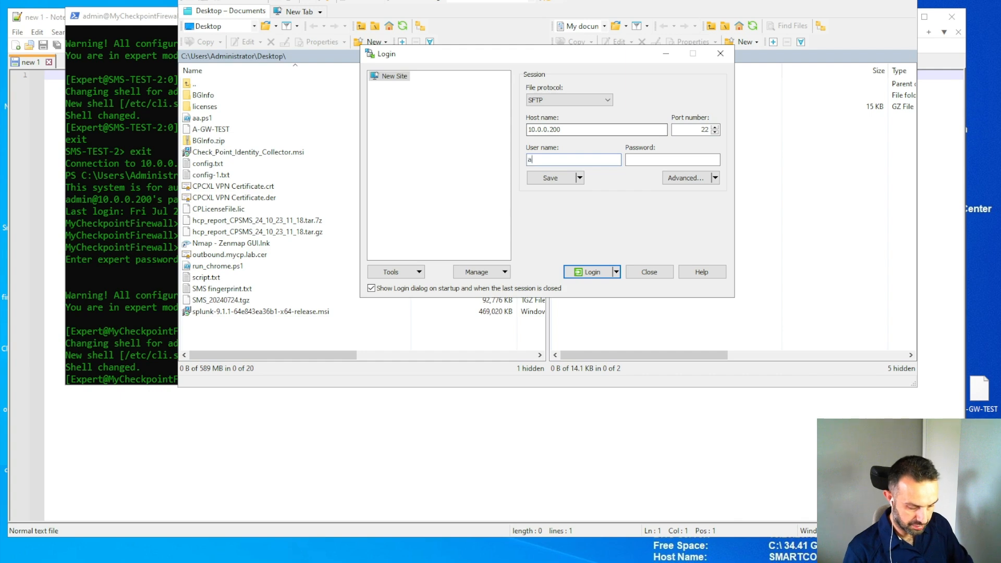
text(a)
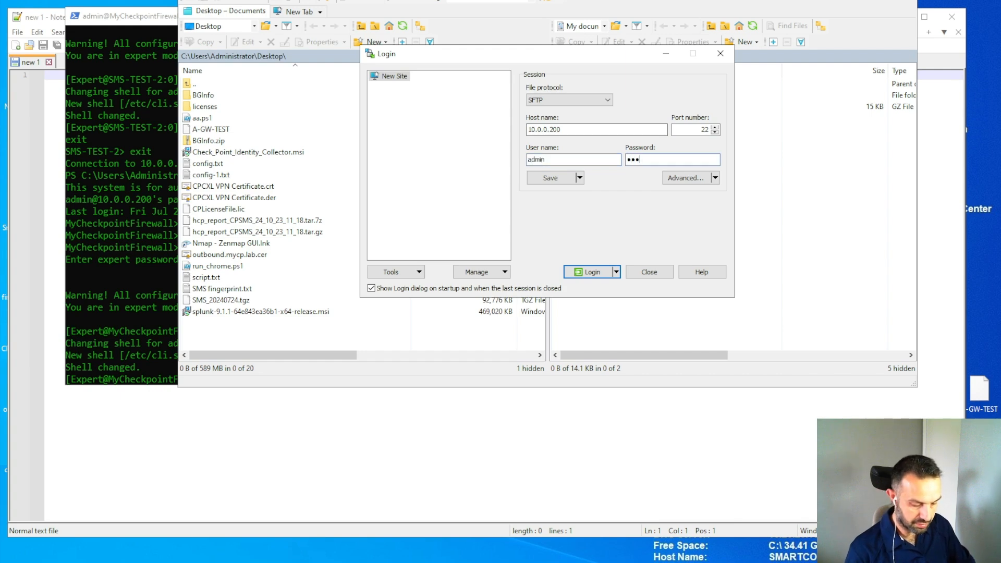
key(Return)
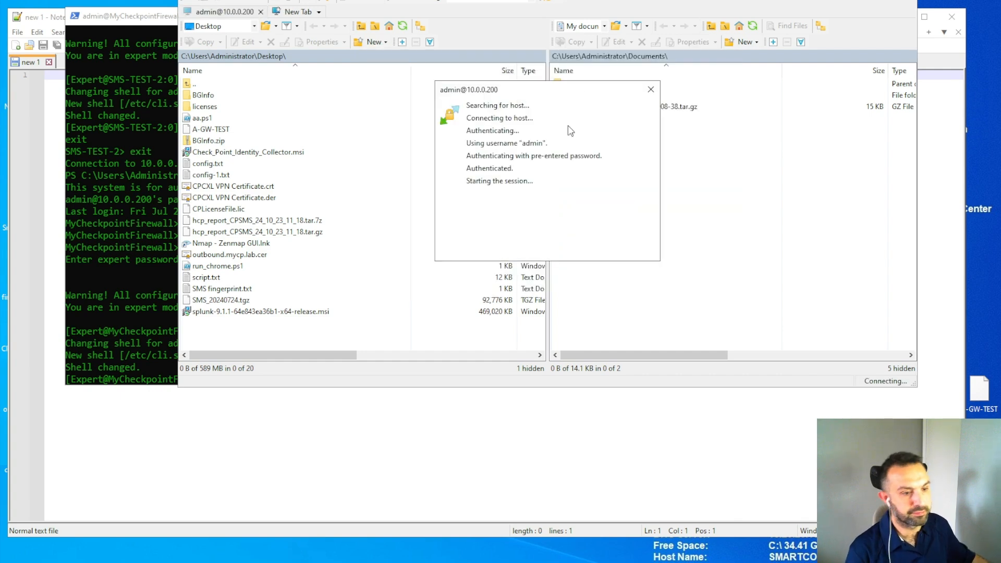
click(582, 95)
drag(581, 95, 260, 327)
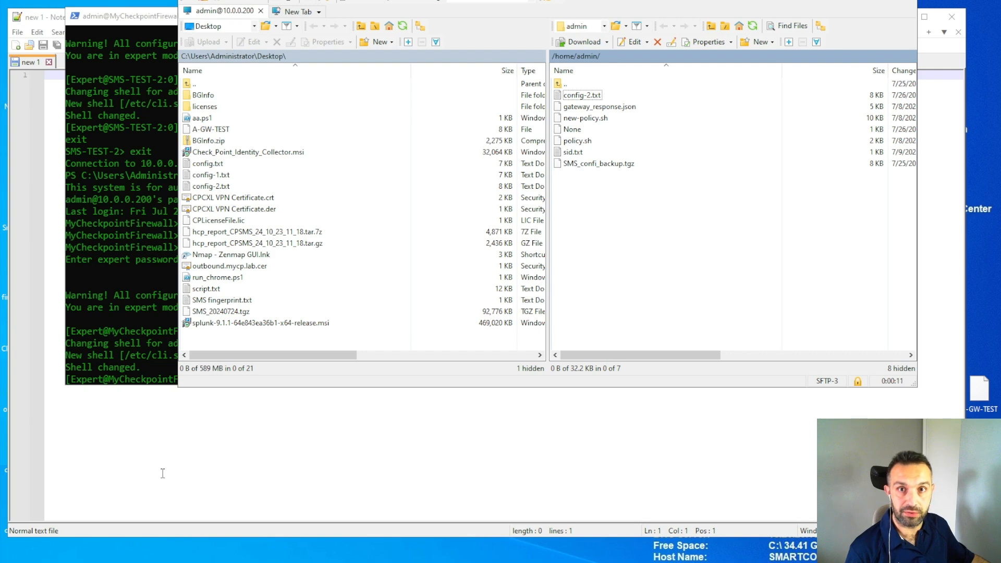
Open config-1.txt from the Desktop in Notepad++.
click(185, 466)
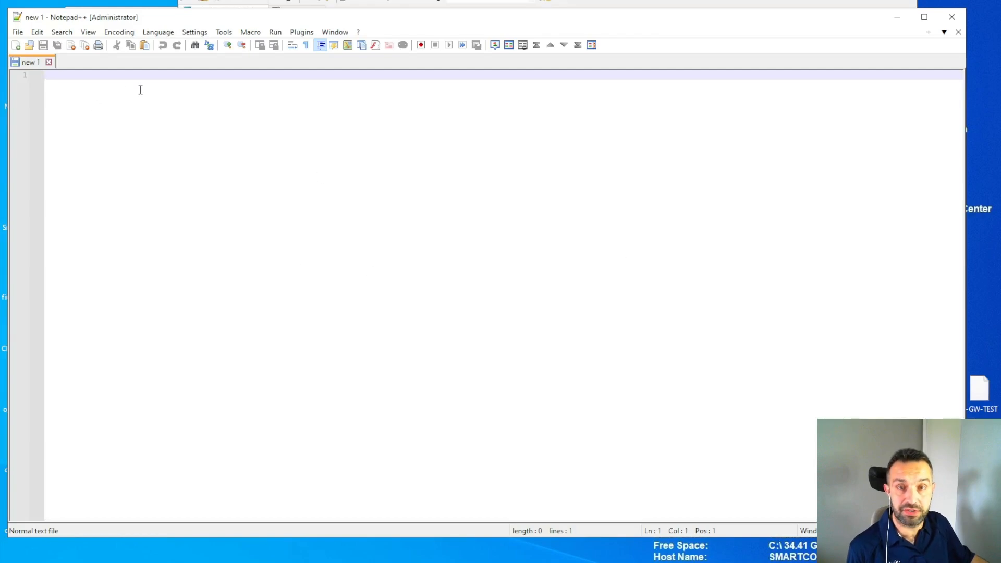
click(17, 32)
click(32, 58)
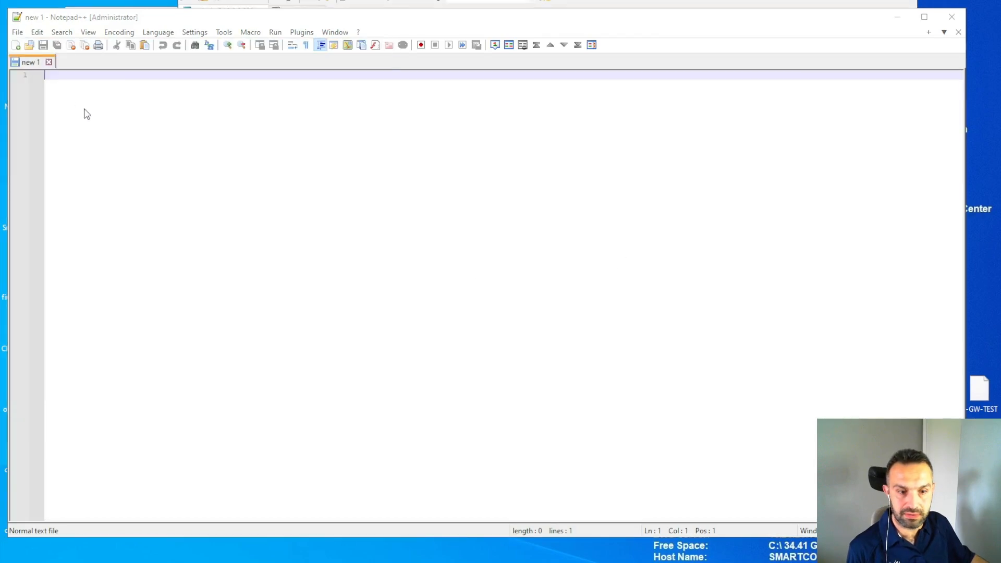
double_click(151, 214)
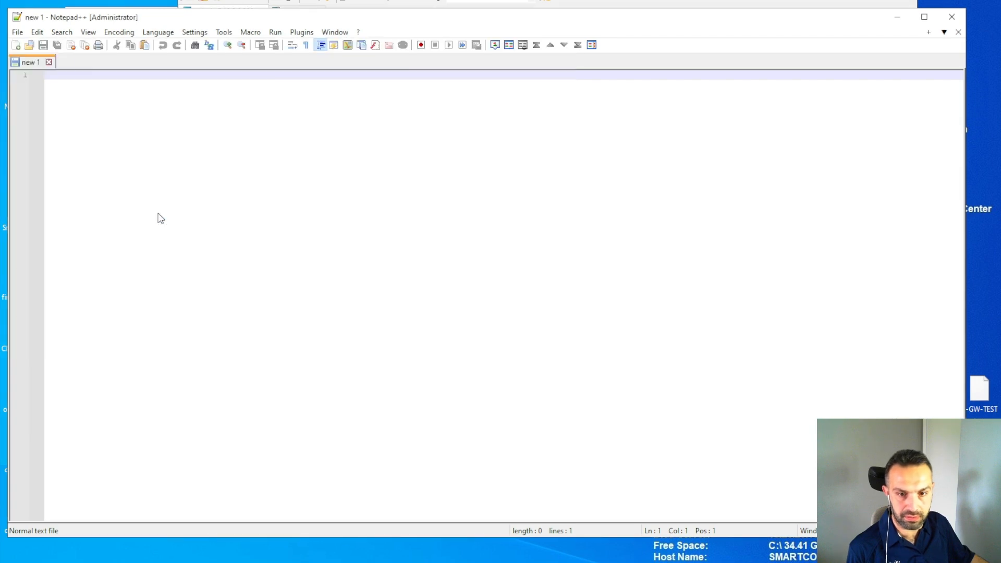
Open config-2.txt from the Desktop in a second tab.
click(24, 32)
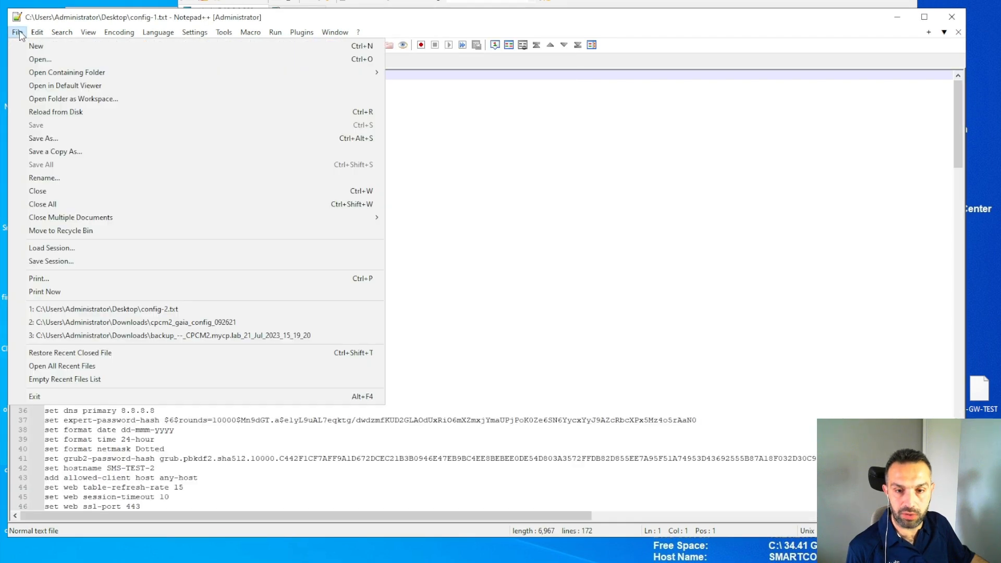
click(32, 58)
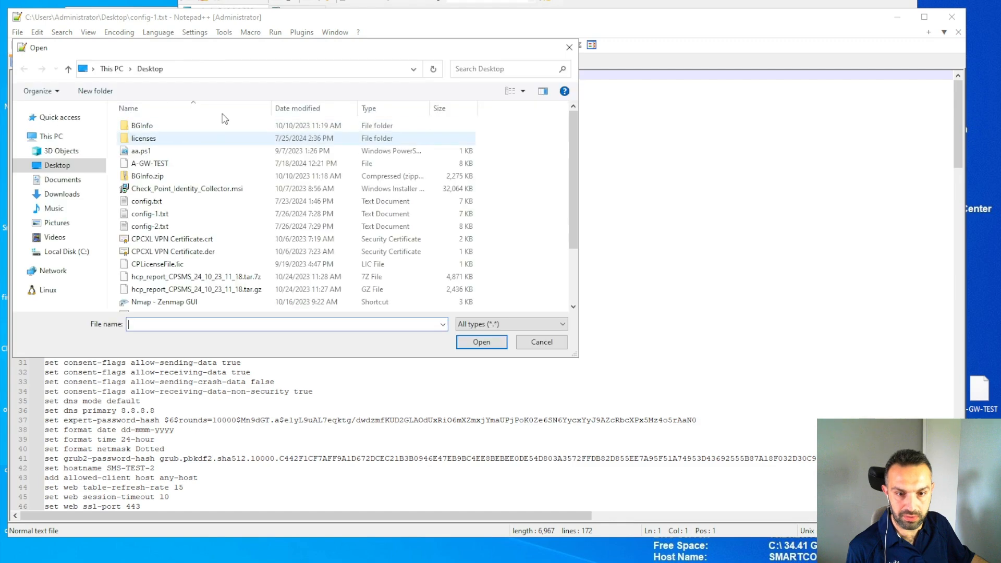
double_click(140, 227)
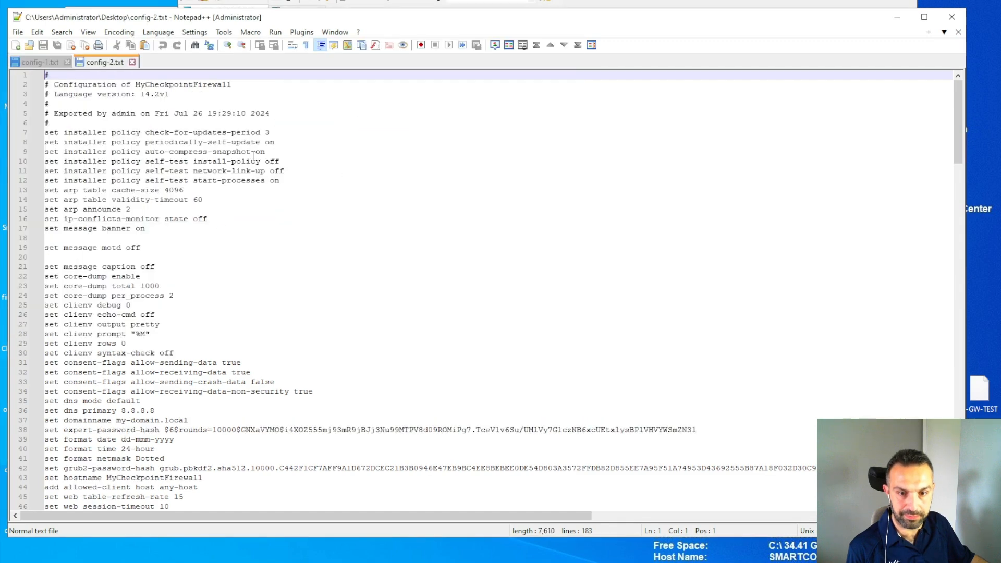
Mark config-1.txt as the first file to compare via Plugins > Compare.
click(42, 61)
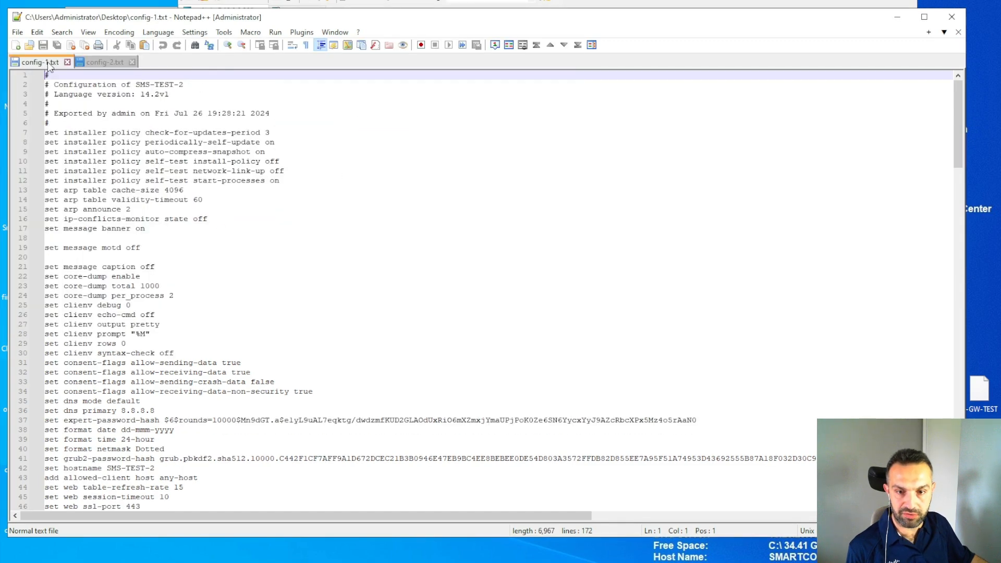
click(297, 31)
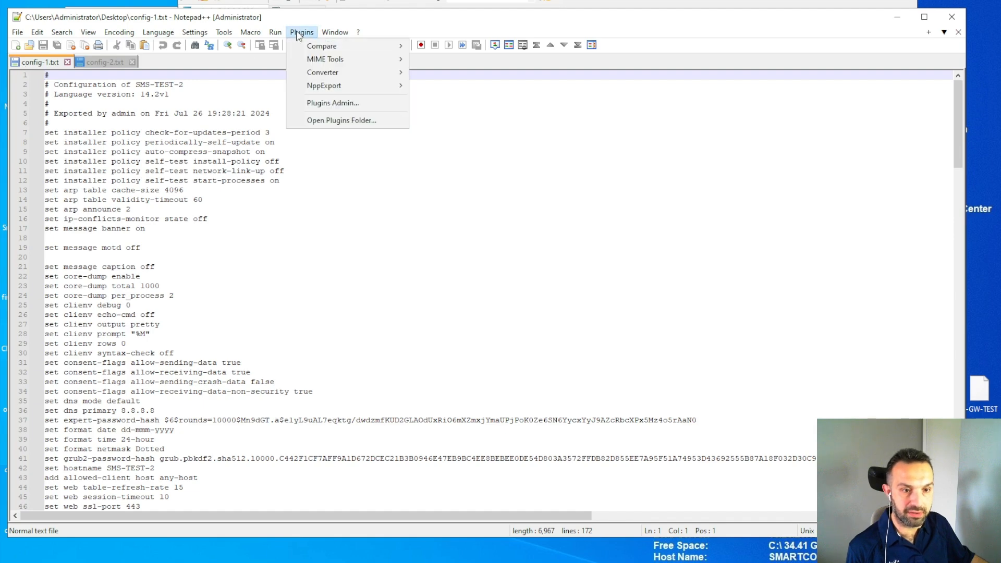
mouse_move(312, 48)
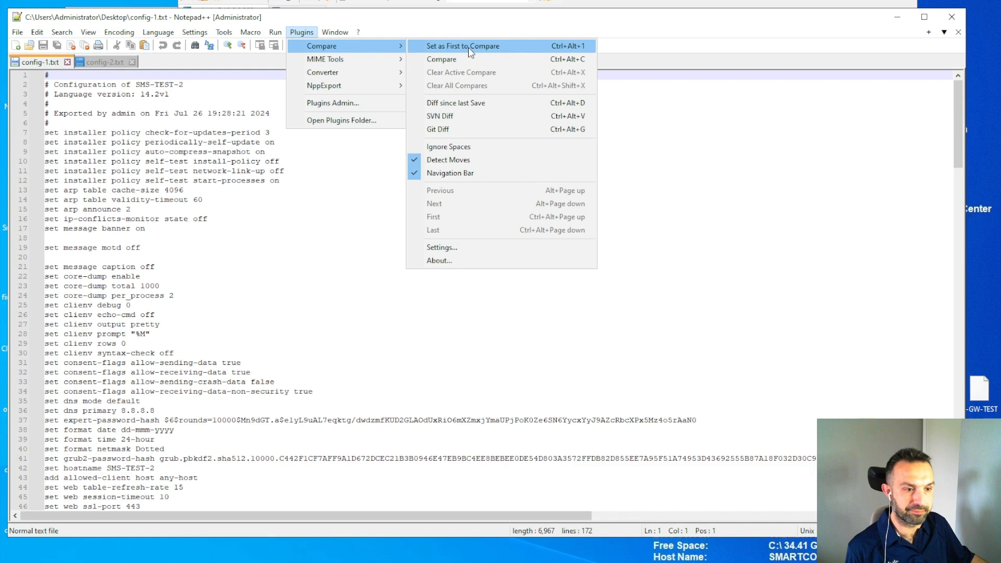
click(480, 52)
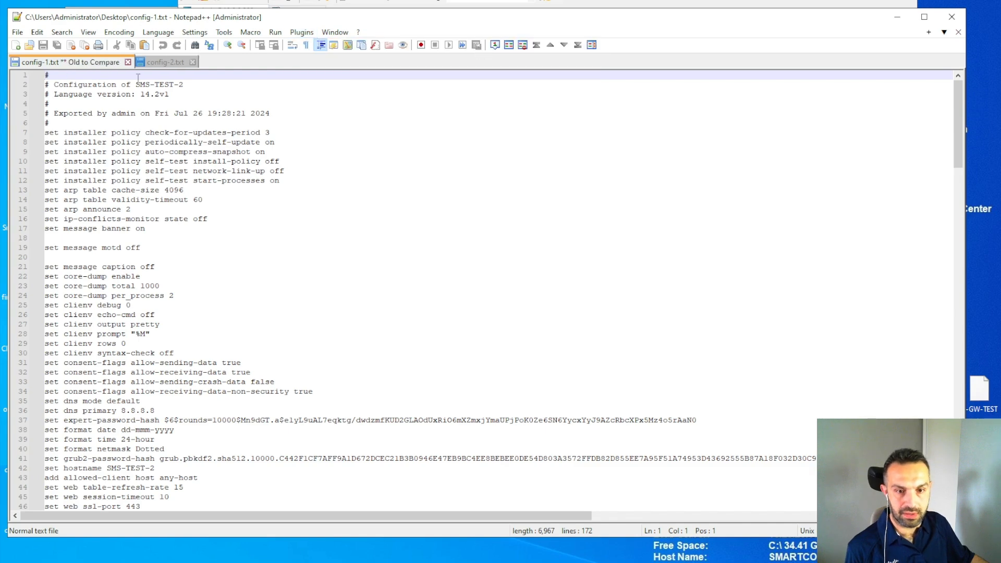
From the config-2.txt tab, run Compare against config-1.txt side by side.
click(163, 60)
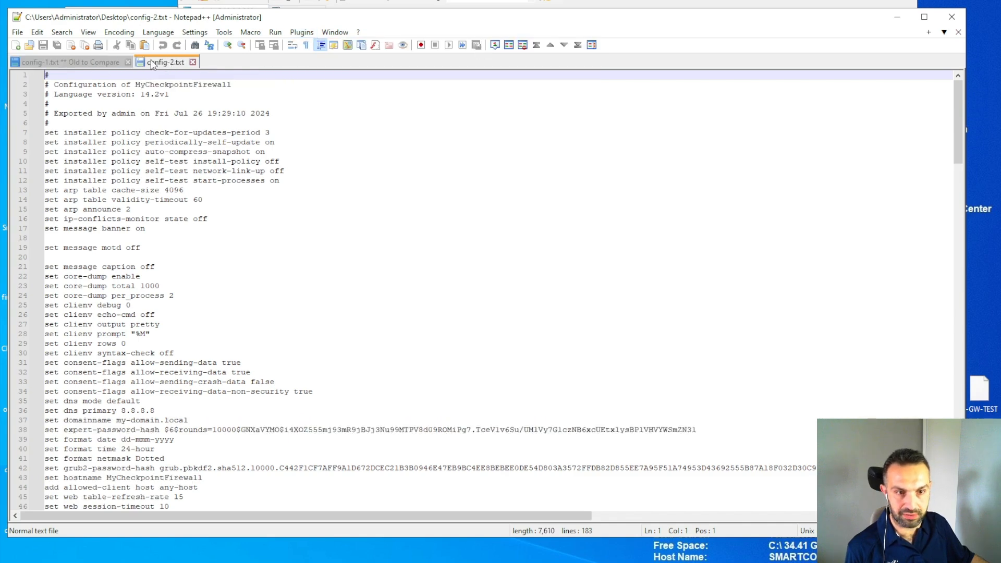
click(297, 32)
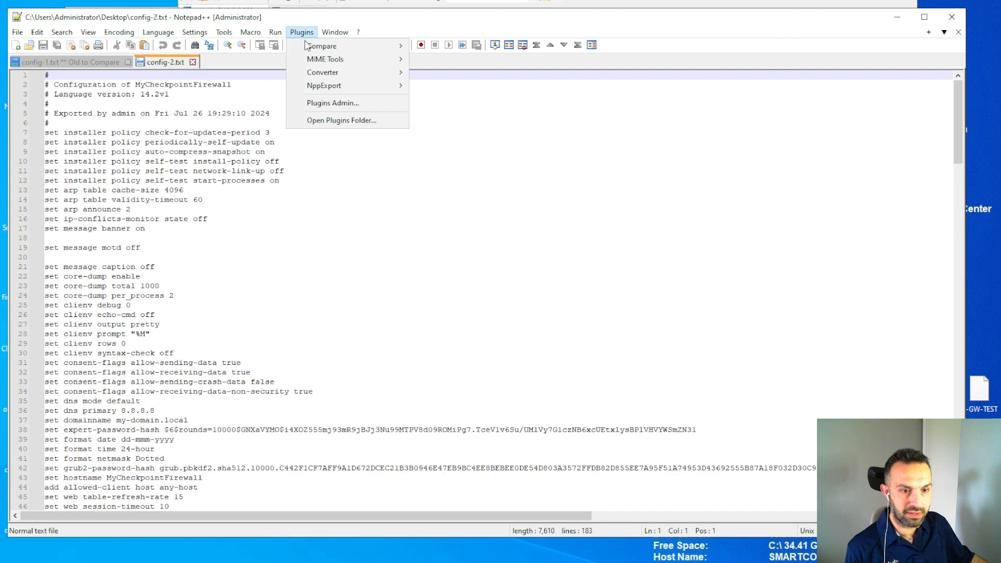
mouse_move(307, 48)
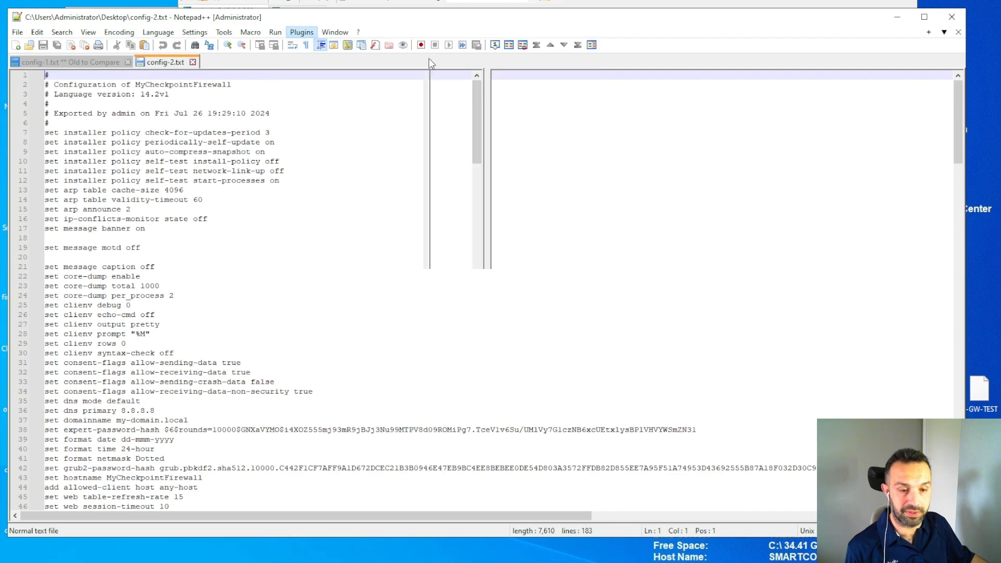
click(430, 60)
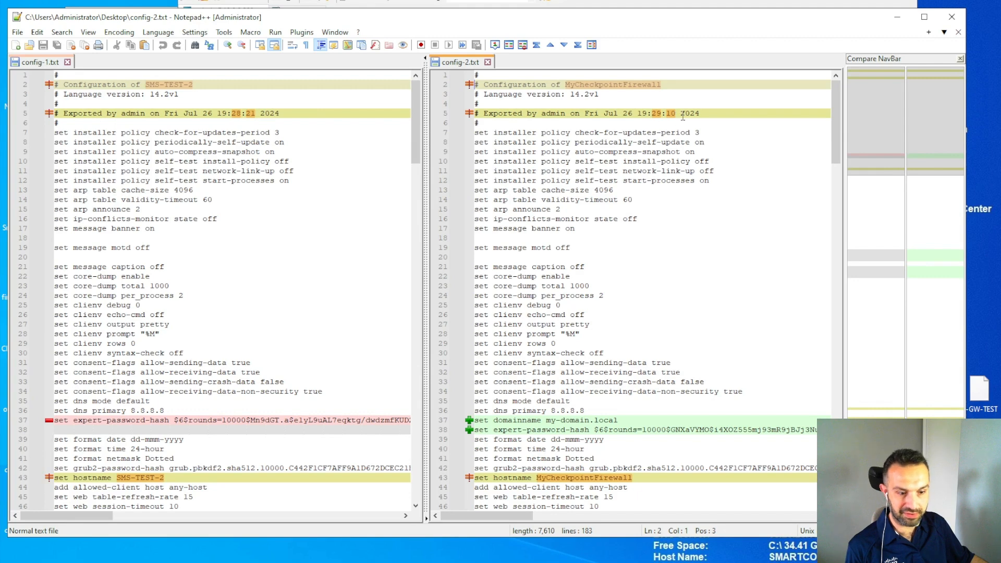
Scroll the compare panes and select the added domainname line in config-2.txt.
scroll(314, 253, down, 3)
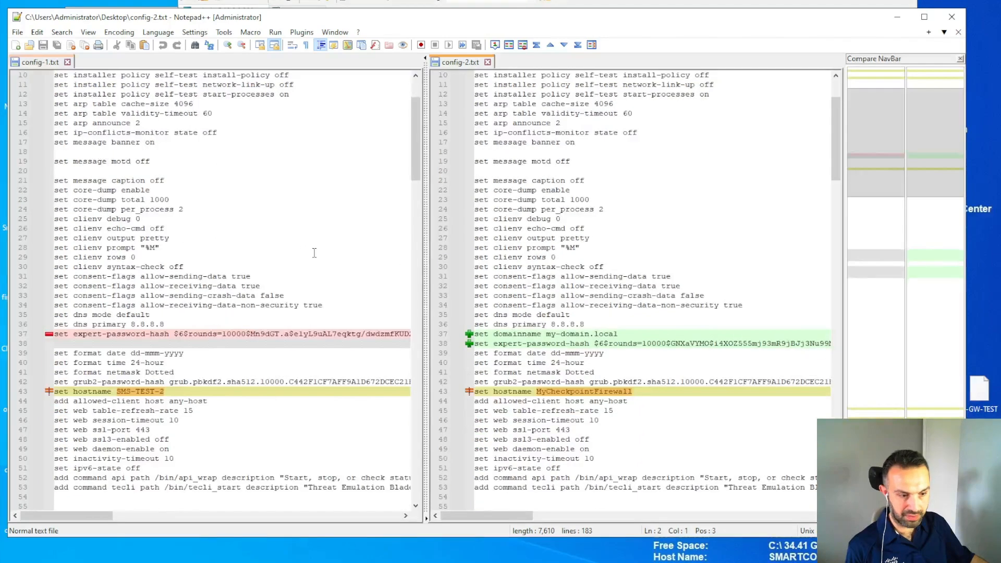
scroll(315, 252, down, 2)
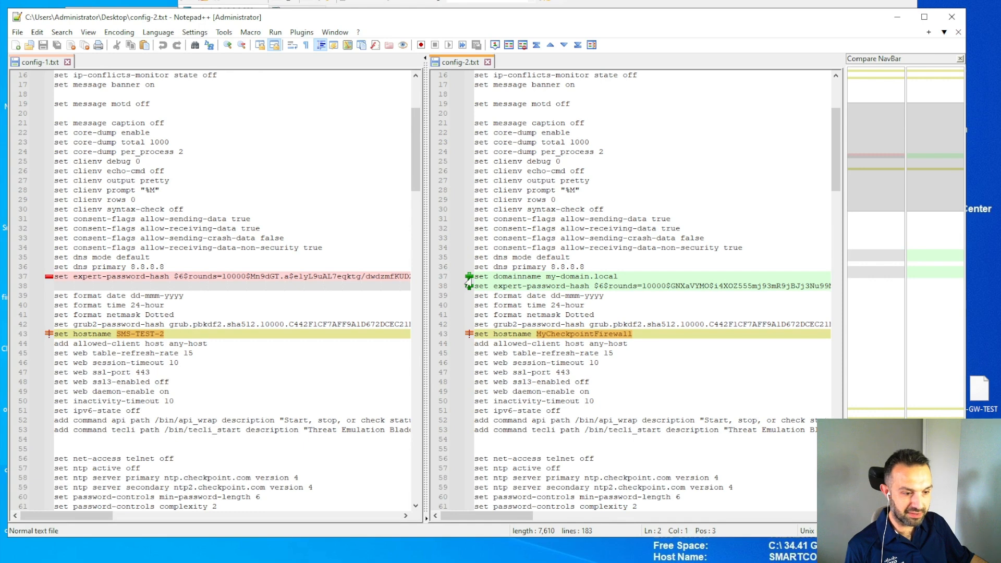
click(457, 279)
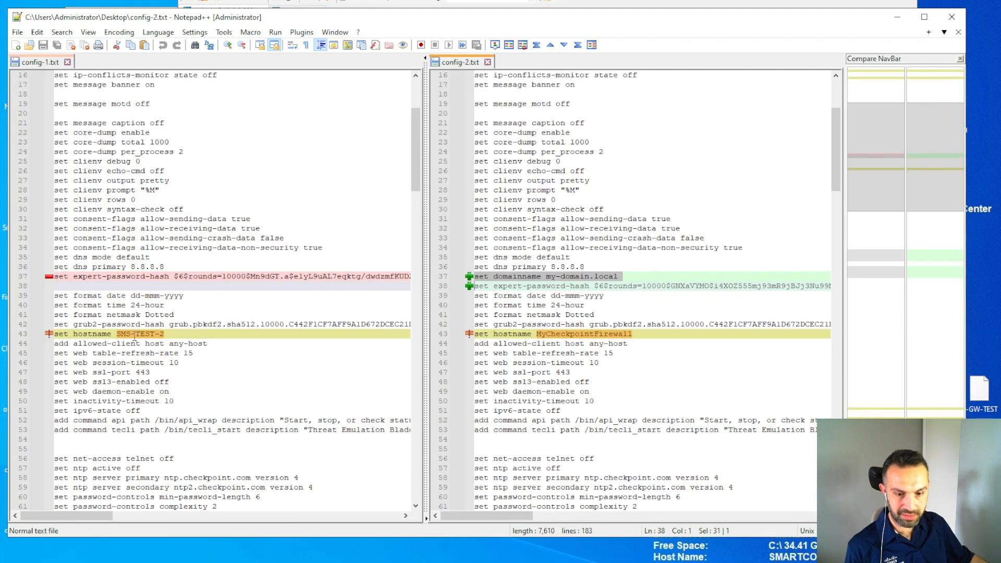
Review the highlighted differences down to the changed eth0 and eth1 IPv4 addresses.
scroll(263, 268, down, 14)
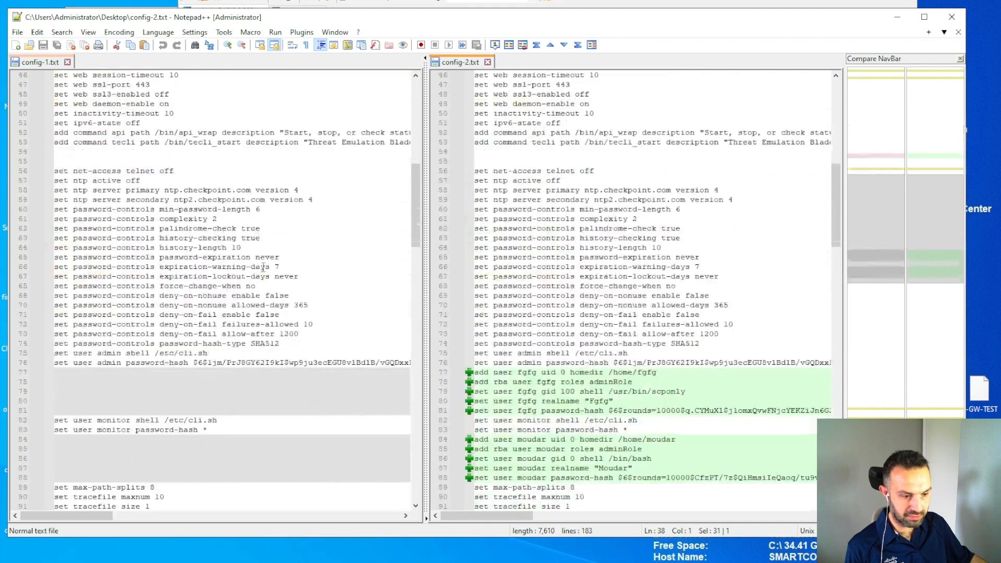
scroll(263, 268, down, 1)
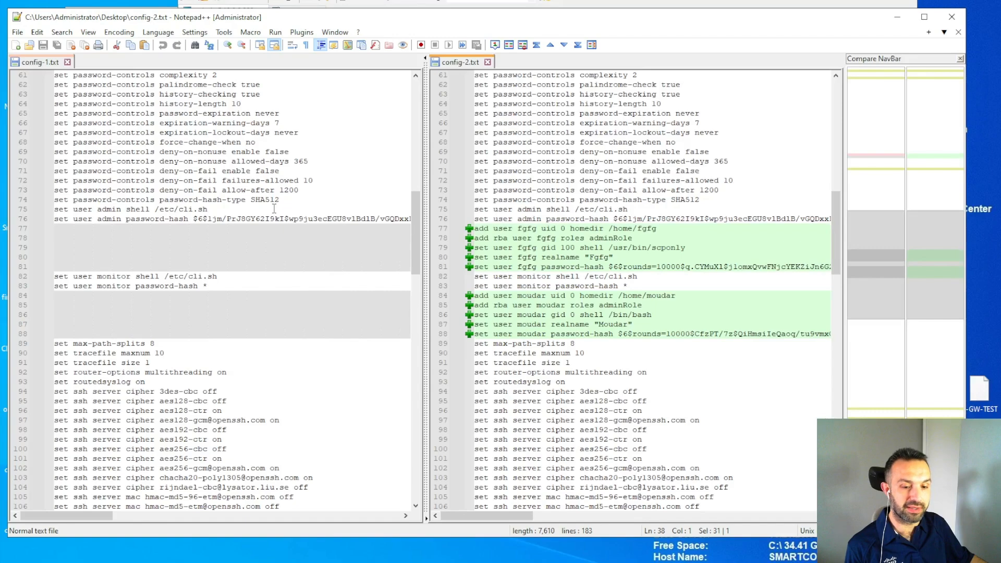
scroll(273, 208, down, 14)
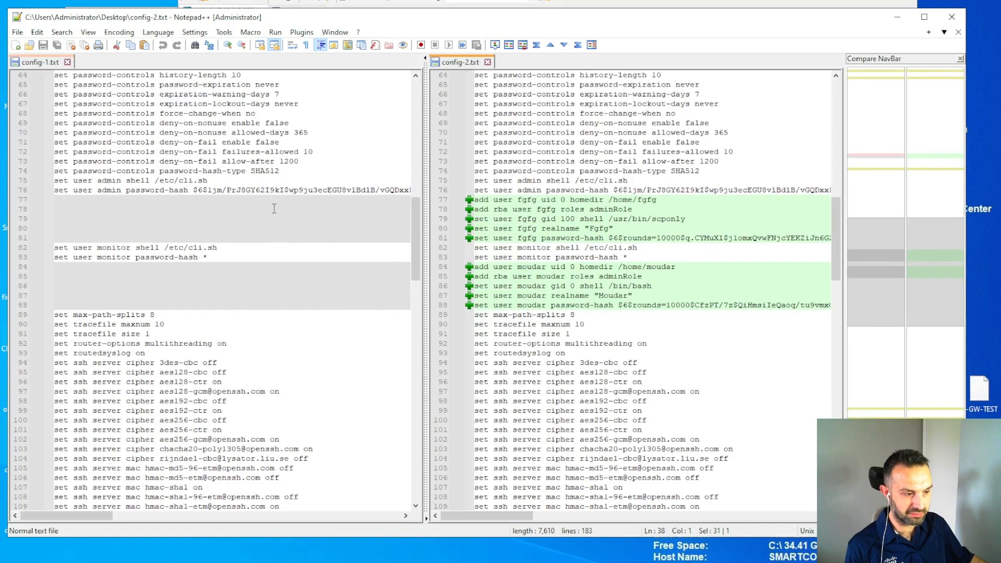
scroll(273, 209, down, 6)
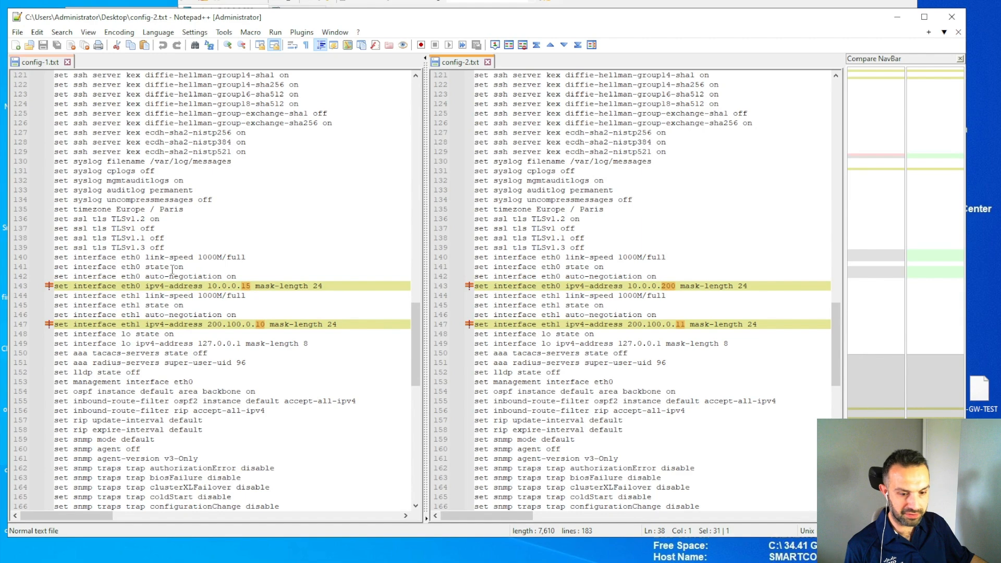
scroll(562, 324, down, 10)
scroll(562, 323, up, 13)
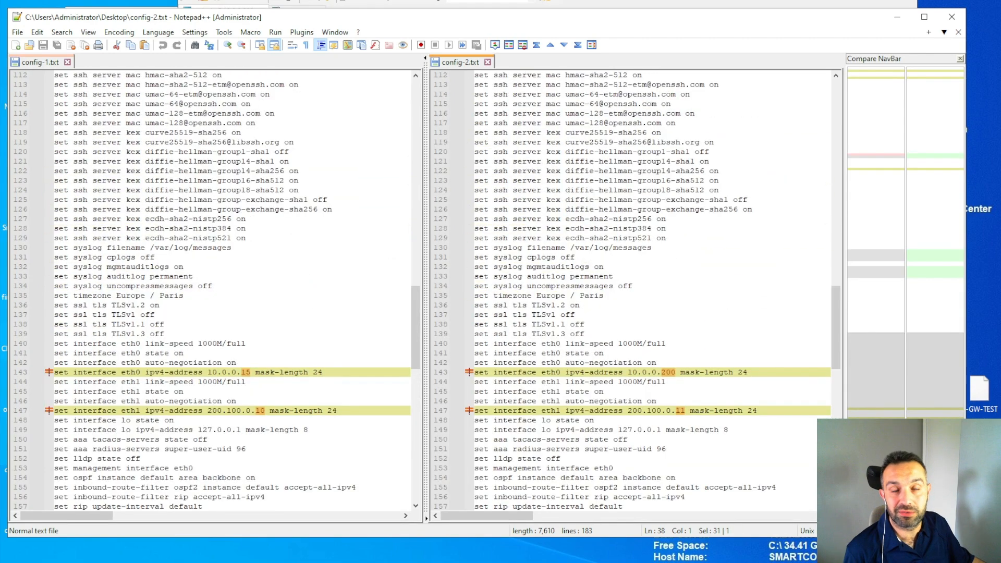